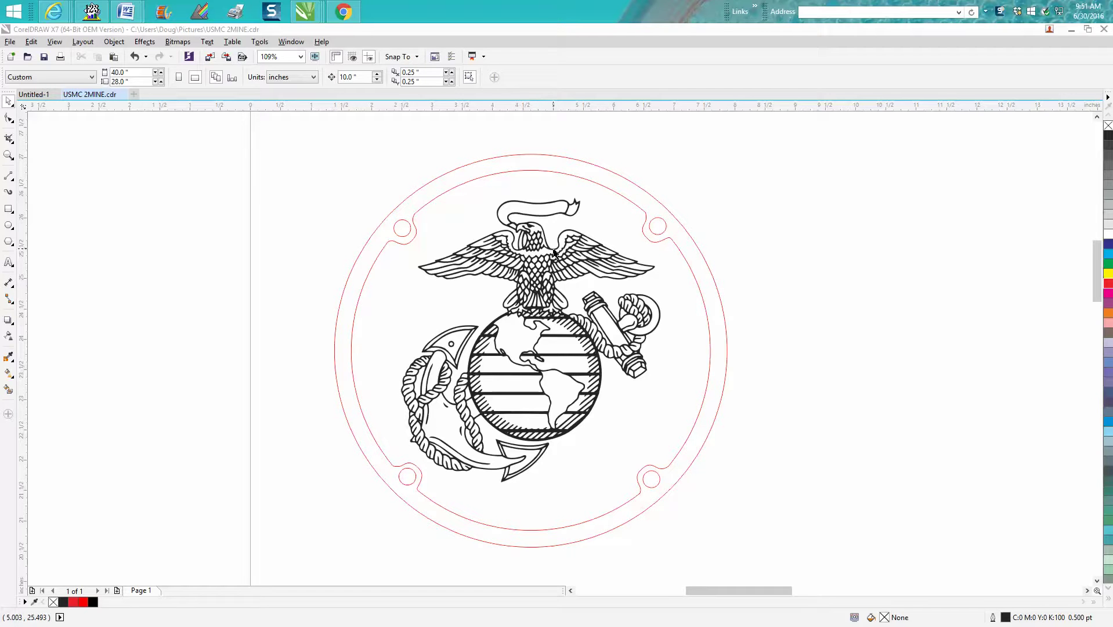
Inspect the emblem group and the red outer ring circle, then deselect everything.
click(554, 253)
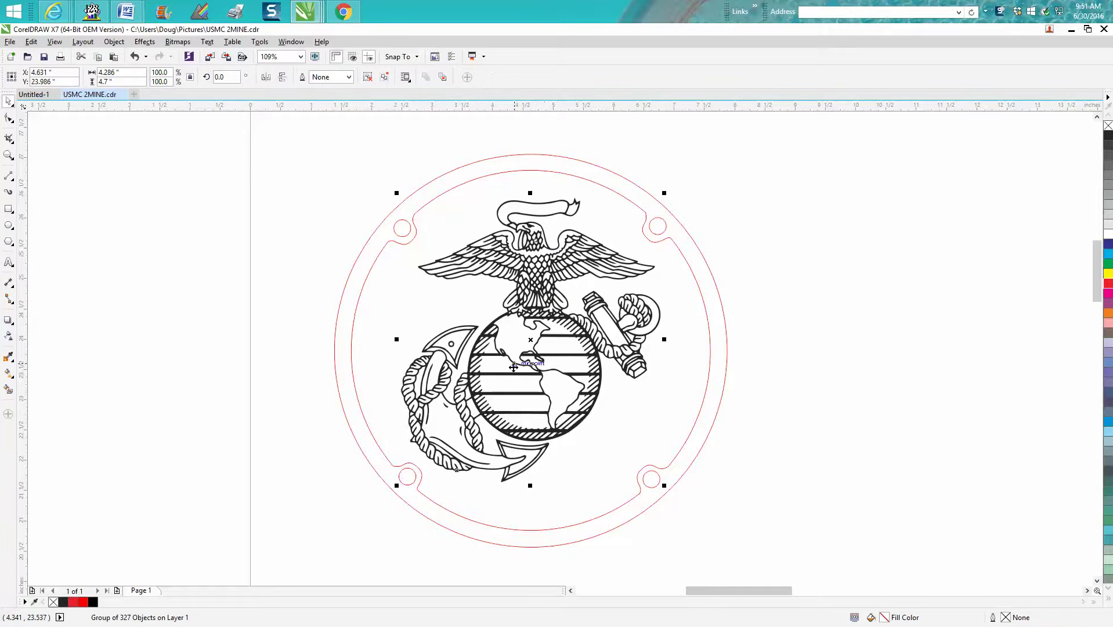
click(402, 271)
click(315, 225)
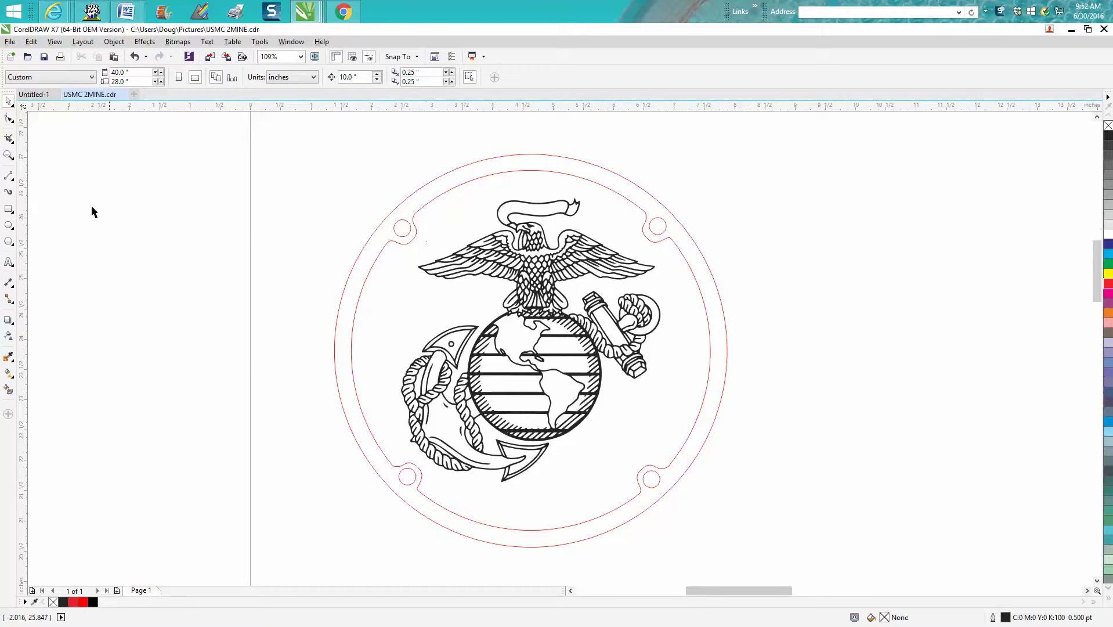
Nudge the upper-left hole circle down to Y 25.79" so it centres in its notch.
click(8, 157)
drag(346, 192, 461, 284)
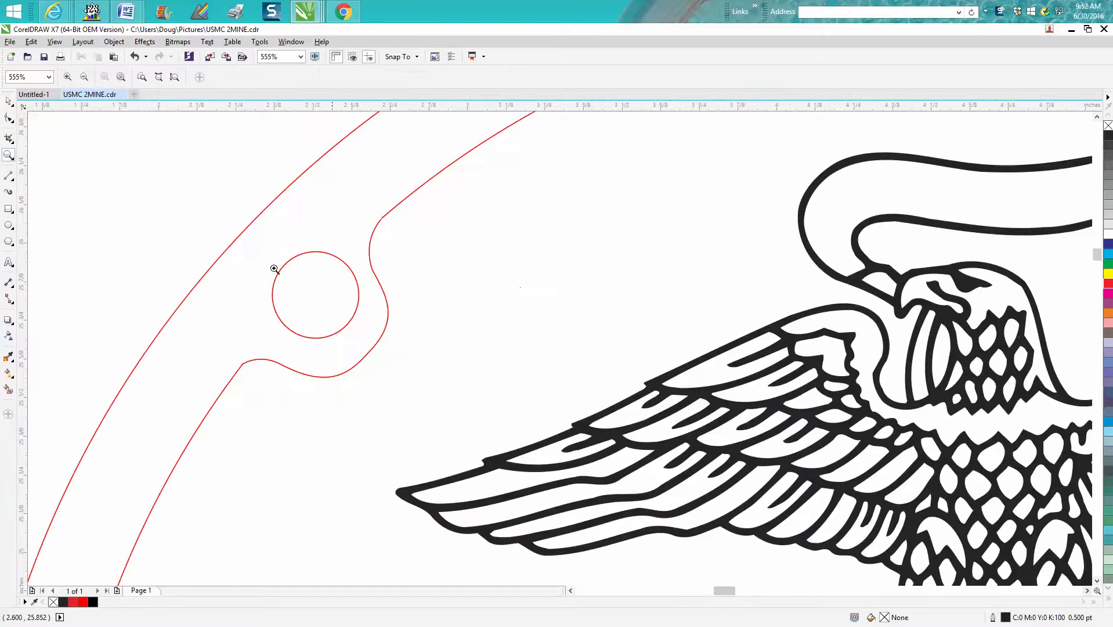
click(8, 101)
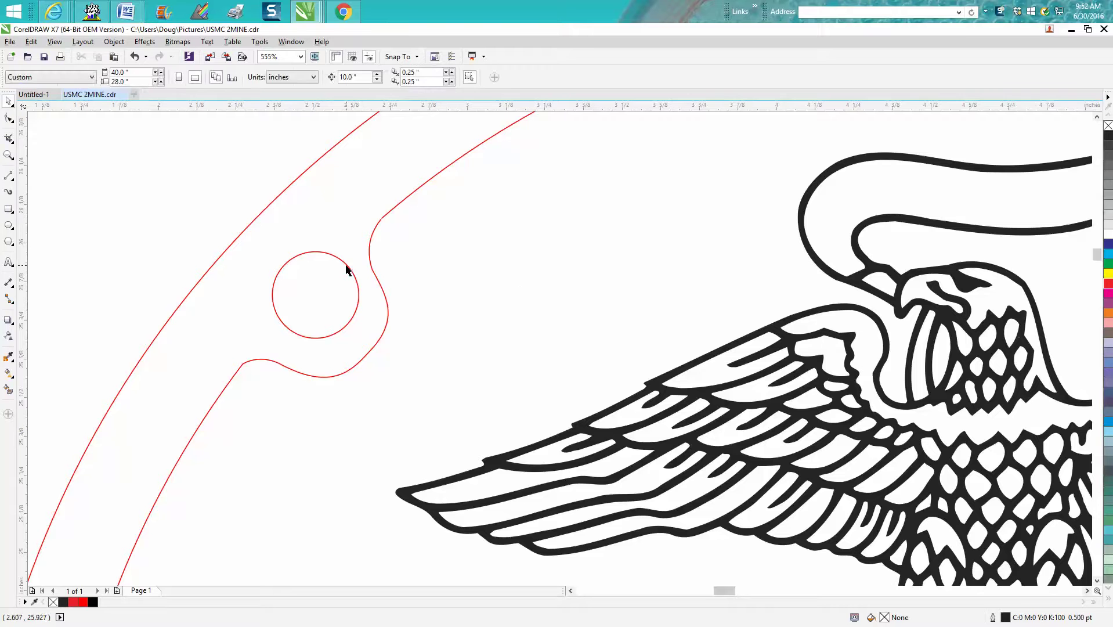
click(346, 266)
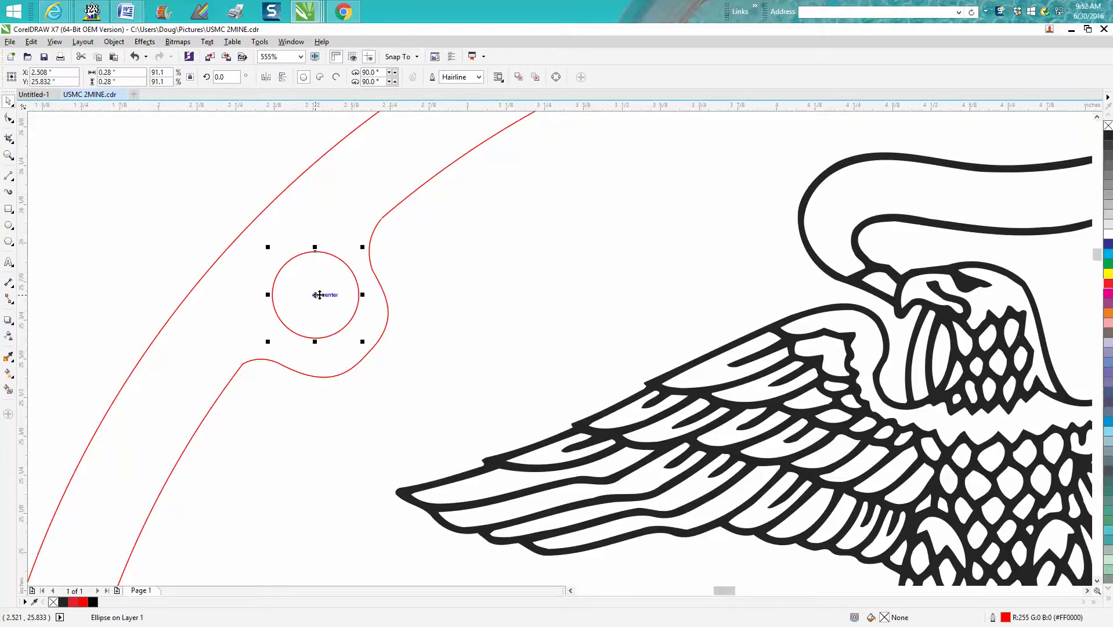
drag(316, 294, 315, 307)
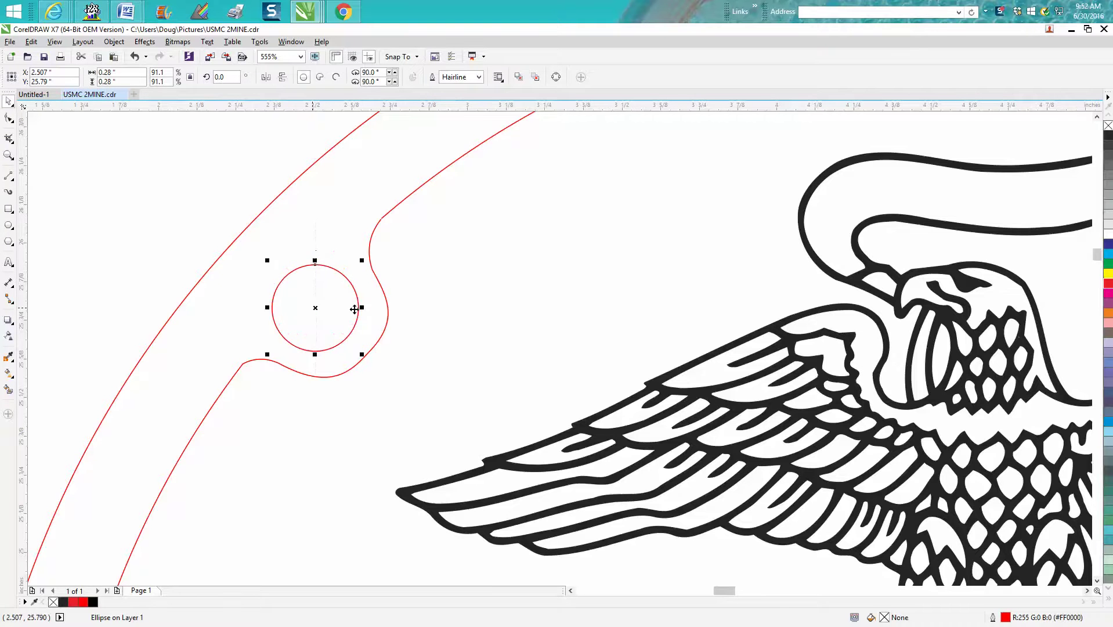
scroll(422, 307, down, 5)
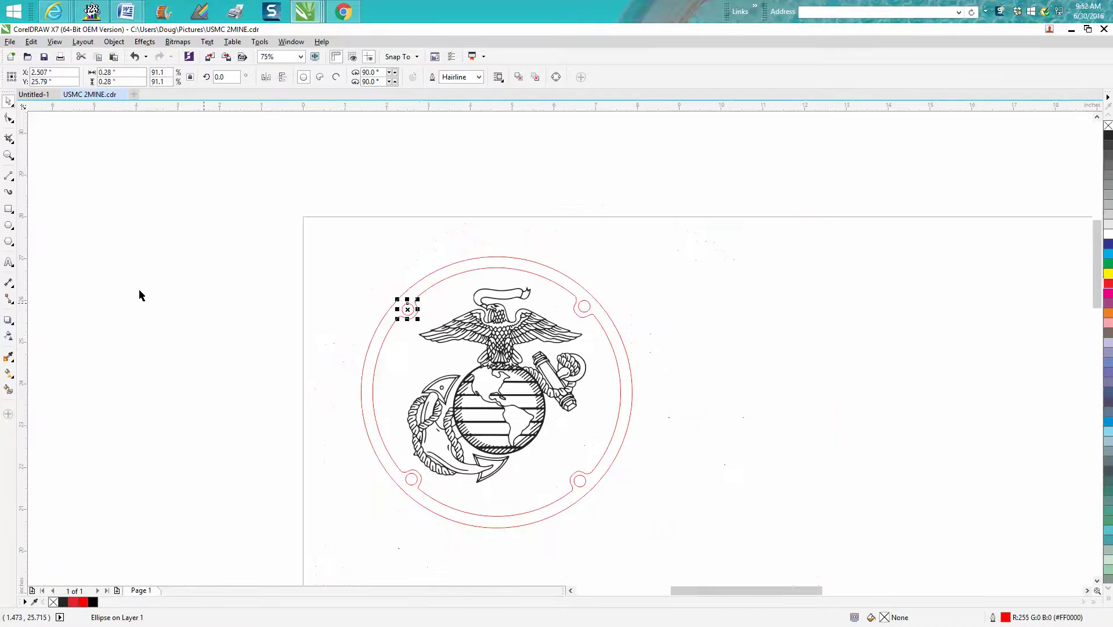
click(10, 390)
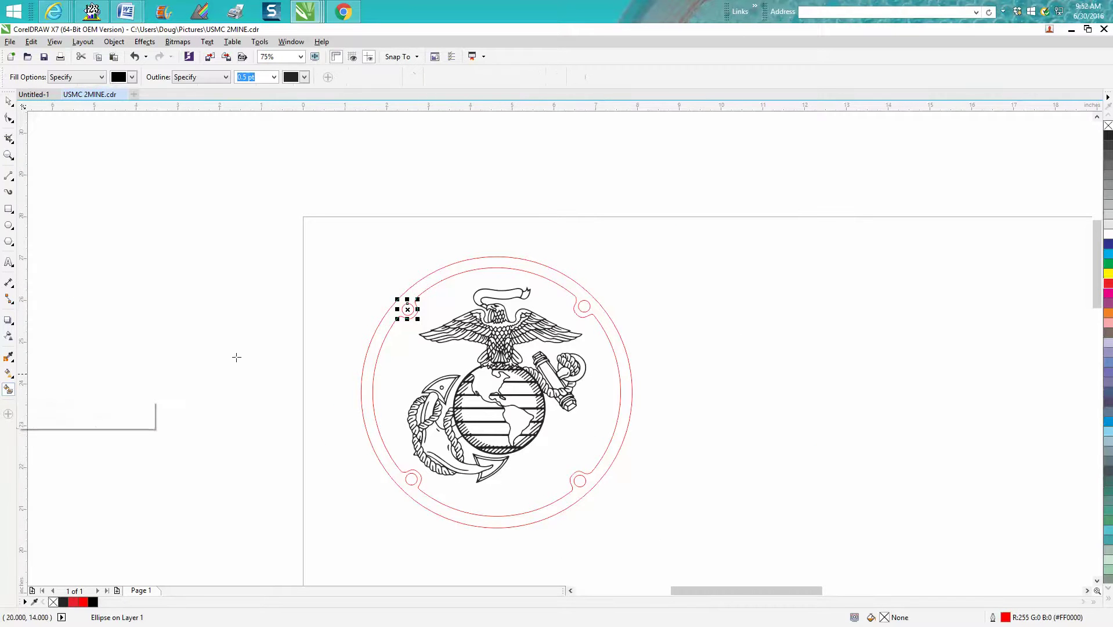
click(378, 335)
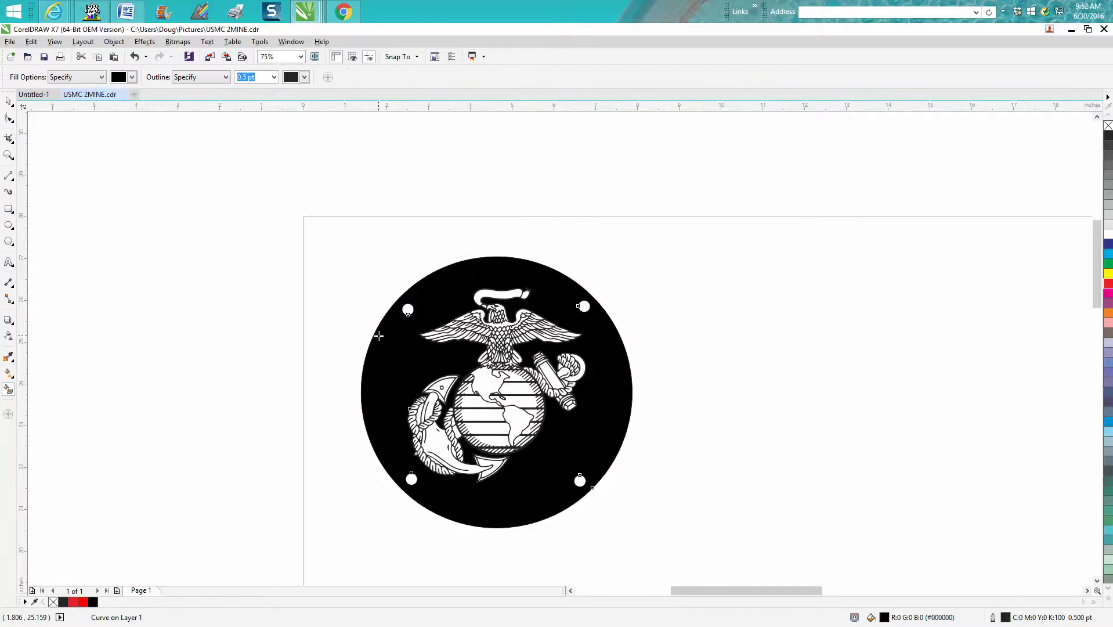
click(134, 58)
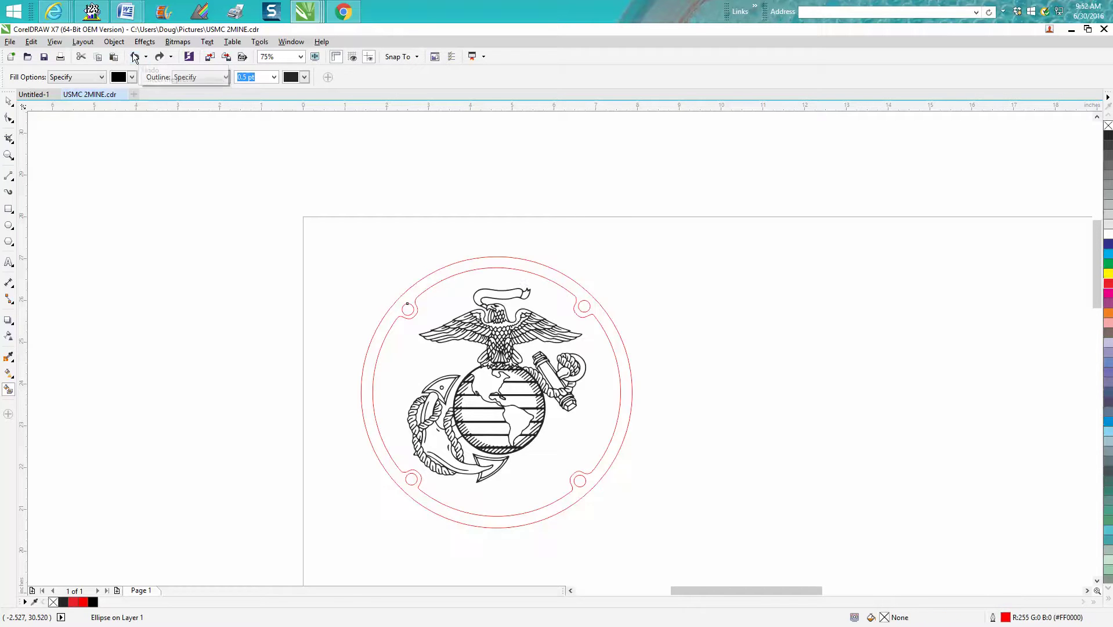
click(11, 177)
Draw a vertical and a horizontal 2-point line crossing at the emblem centre.
click(54, 192)
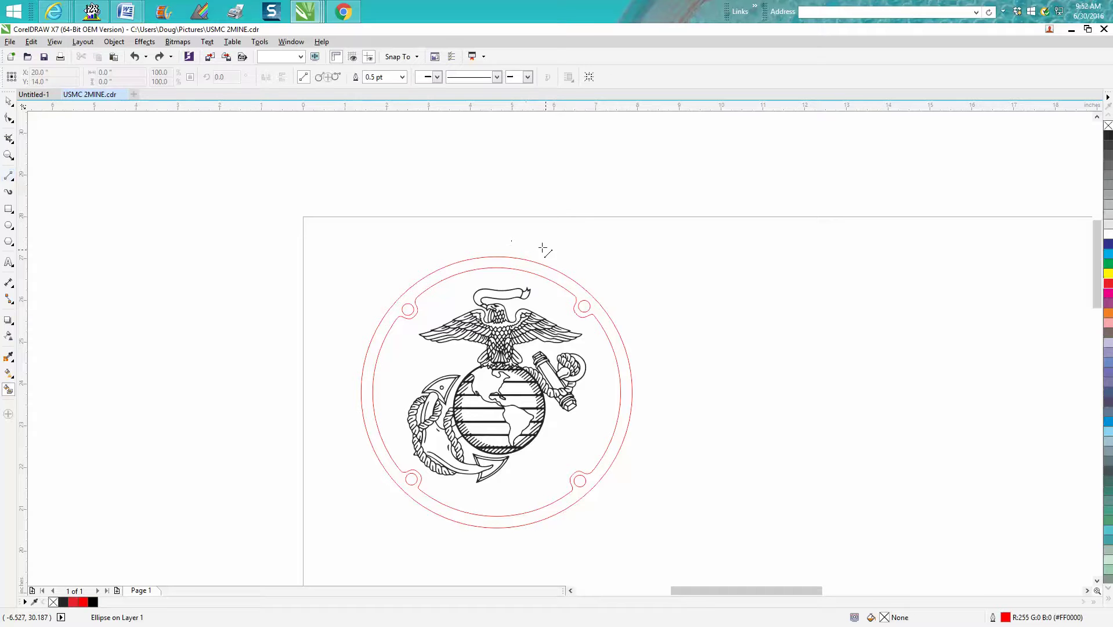
drag(499, 217, 497, 577)
drag(333, 384, 683, 393)
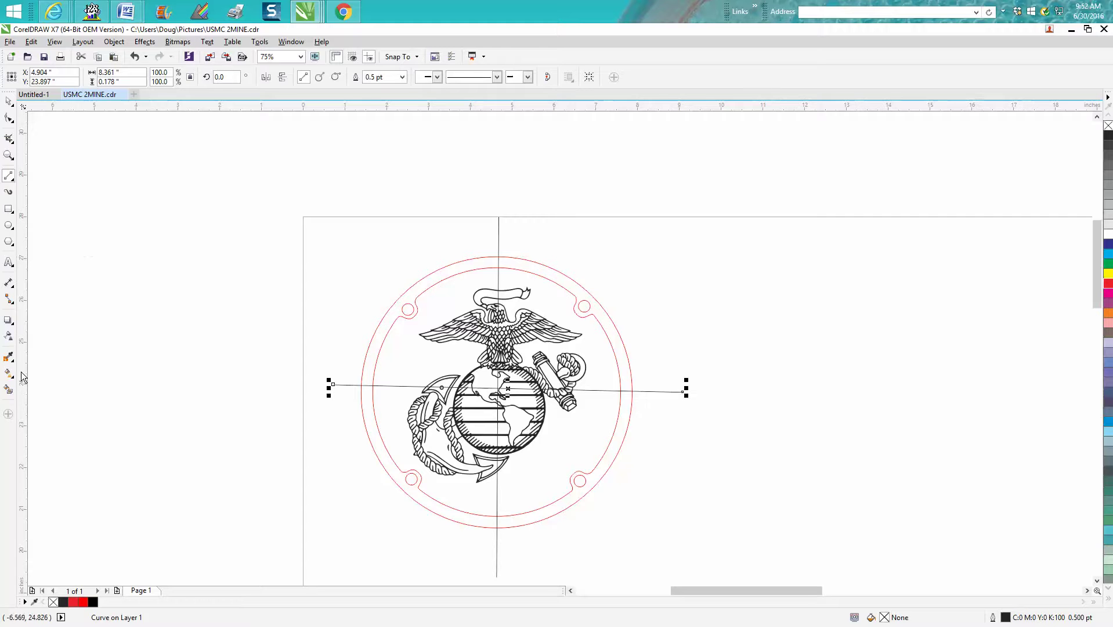
Smart Fill the lower-left and upper-right ring quarters black, undoing the leaking upper-left fill.
click(9, 390)
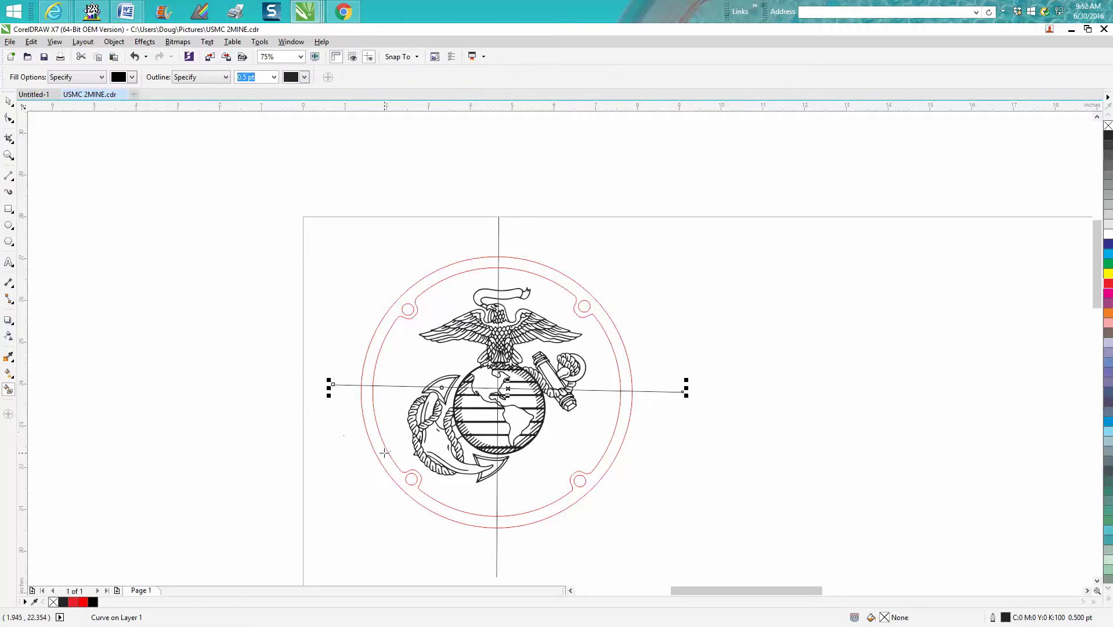
click(384, 453)
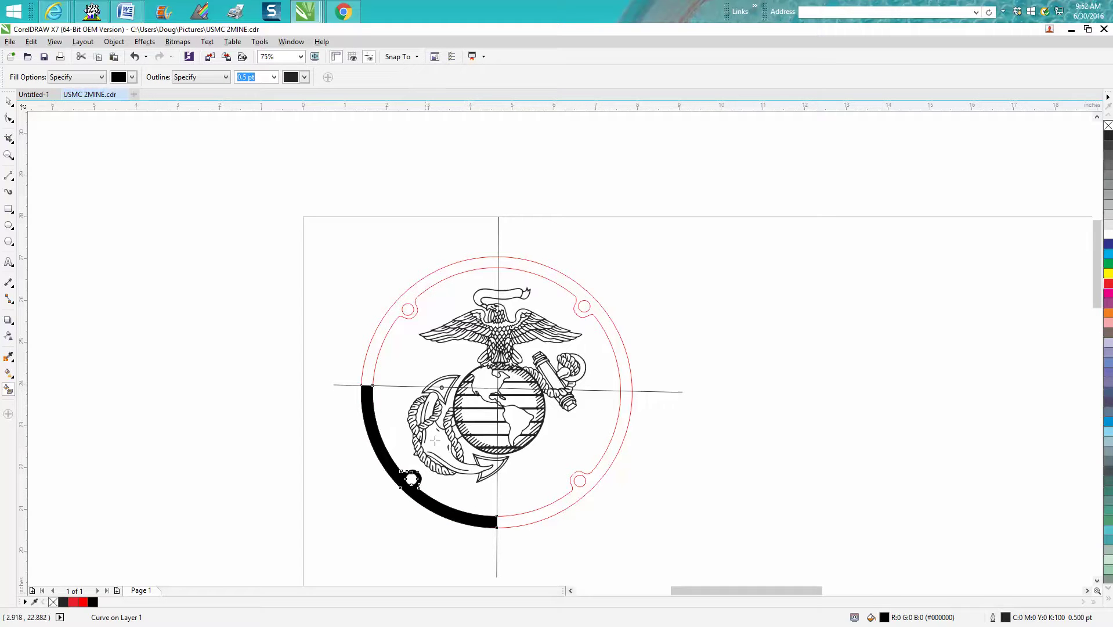
click(561, 284)
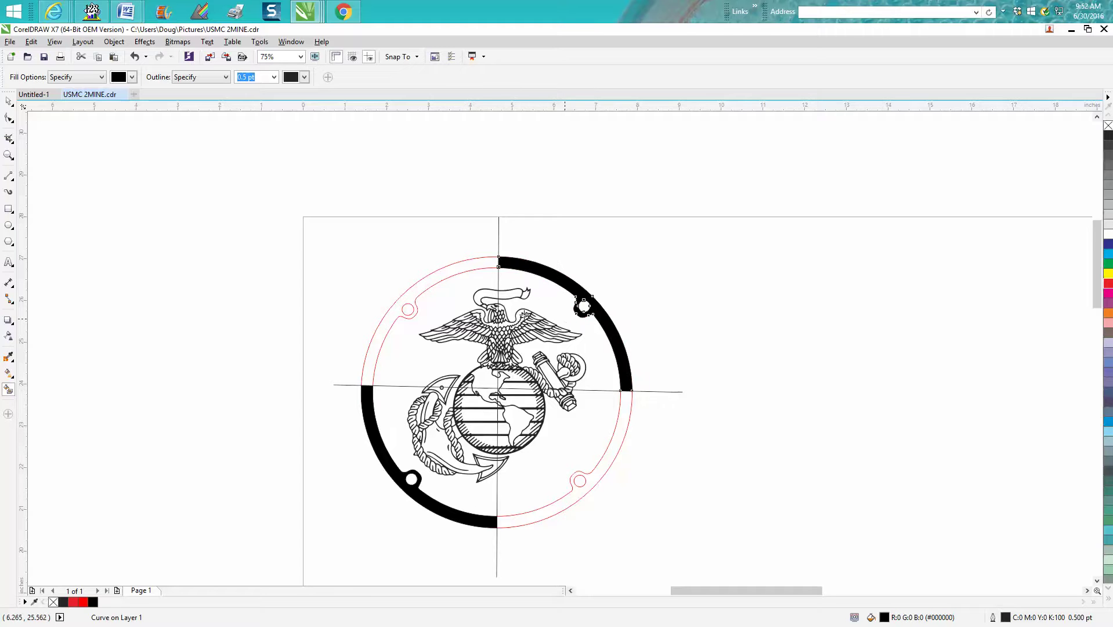
click(455, 272)
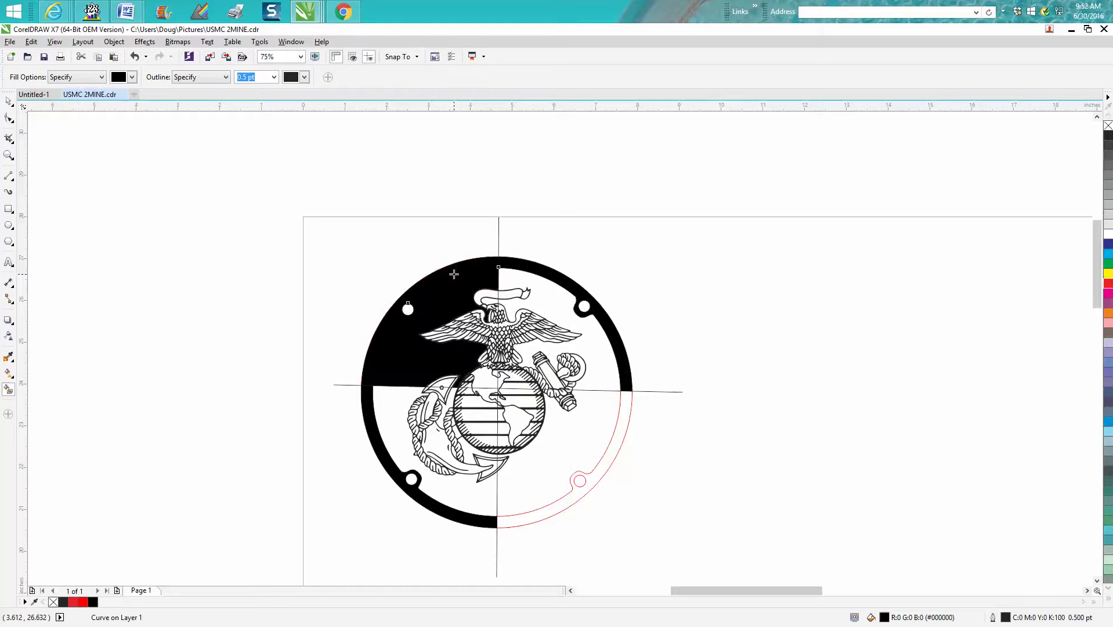
click(135, 57)
click(9, 156)
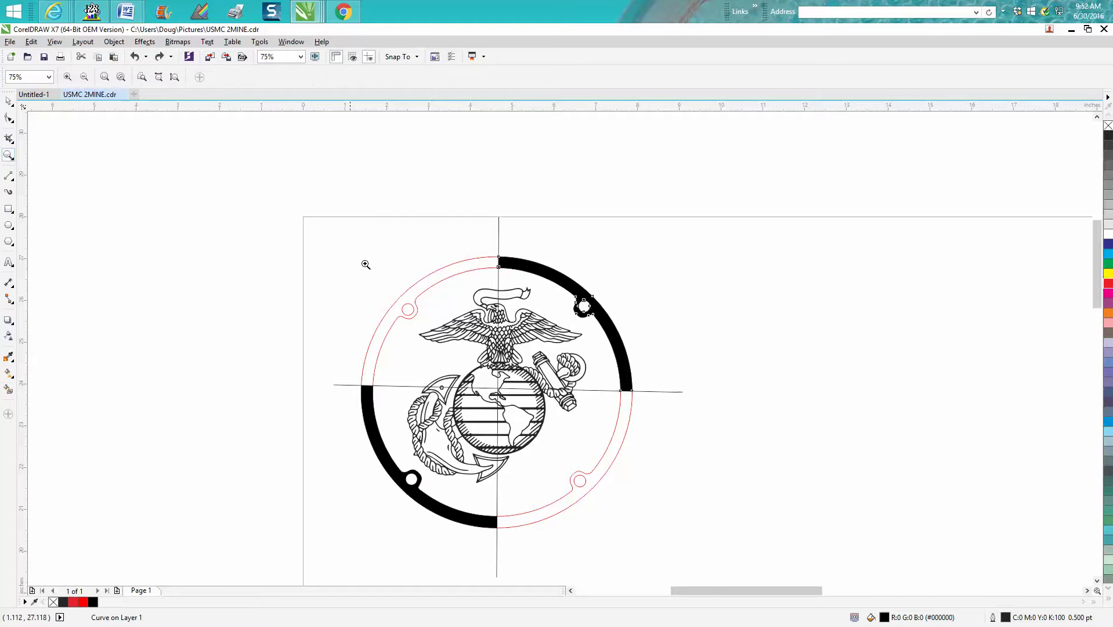
Close the ring outline gap beside the upper-left hole by dragging the loose end node onto its neighbour.
drag(390, 284, 436, 334)
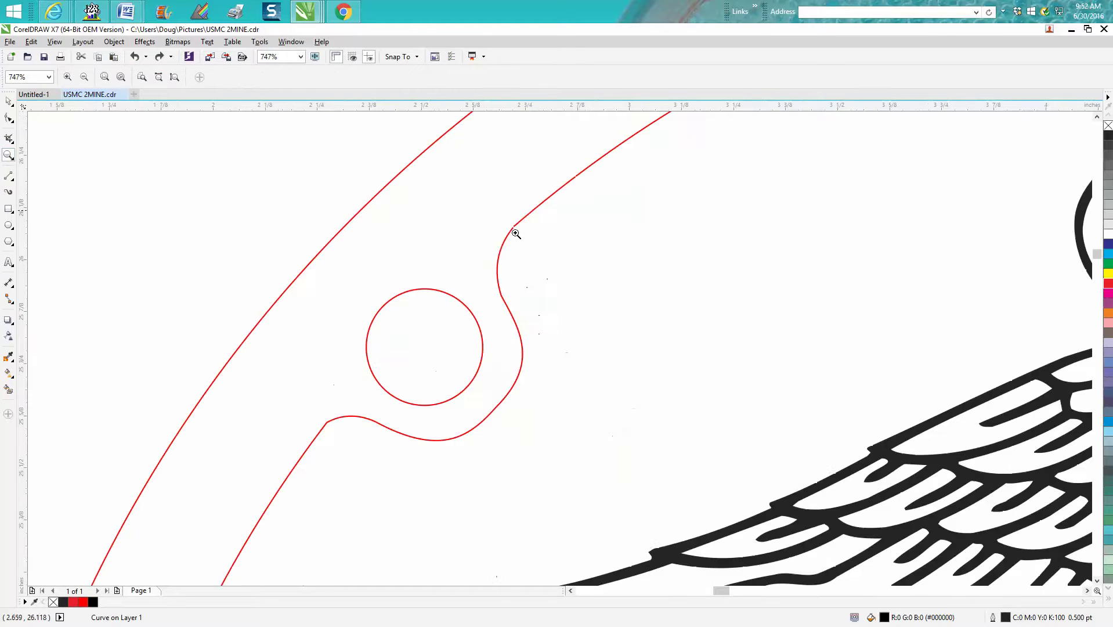
drag(499, 210, 575, 264)
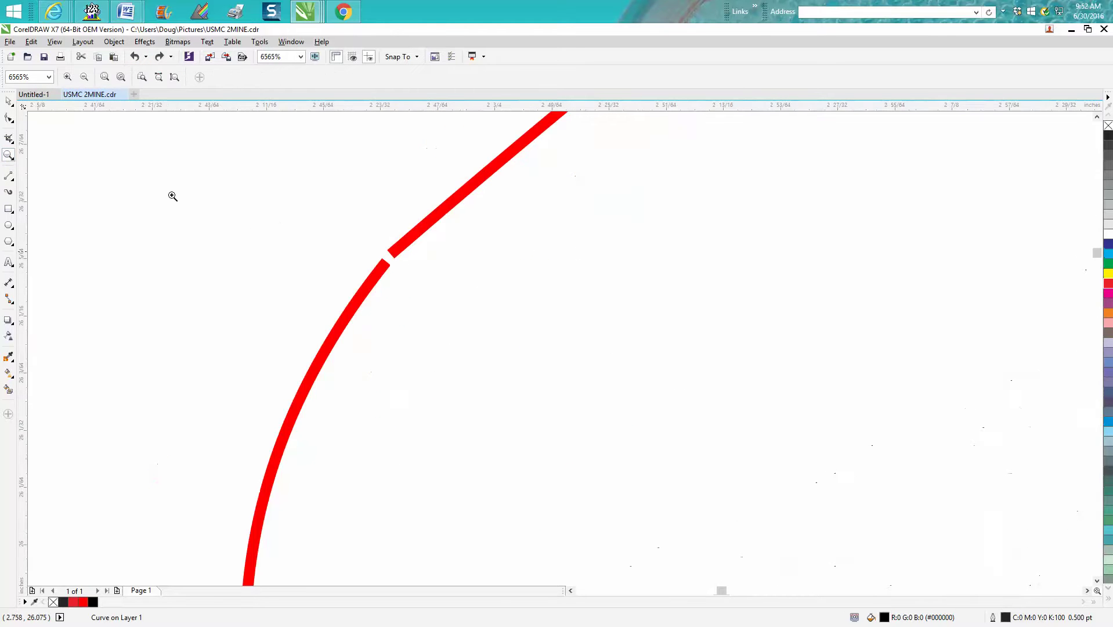
click(9, 118)
click(384, 266)
drag(383, 269, 392, 252)
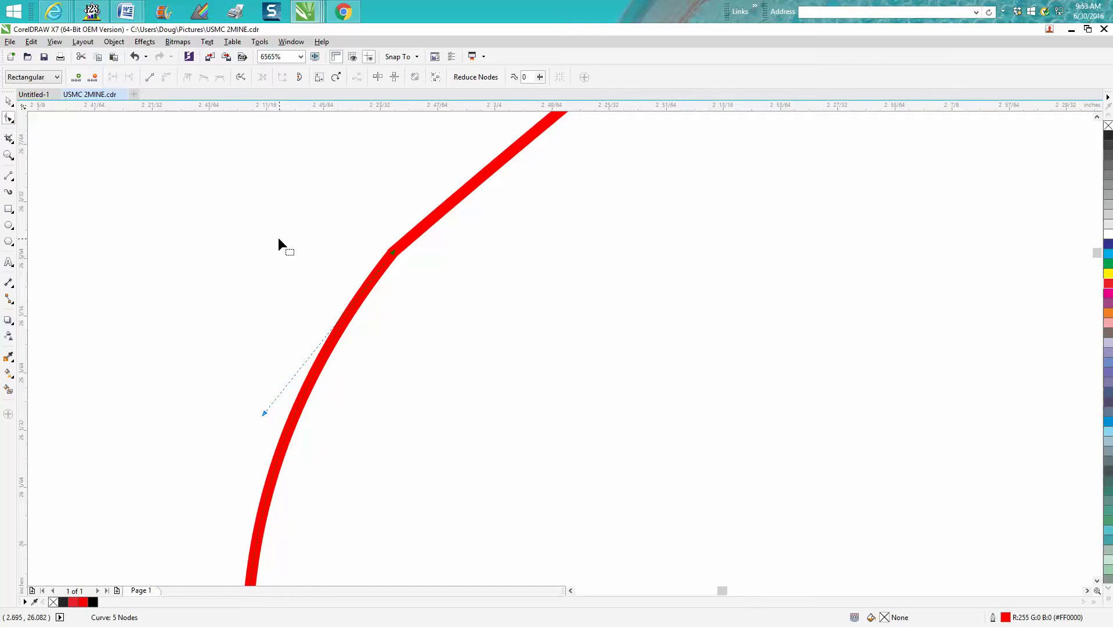
scroll(281, 243, down, 3)
Smart Fill the now-closed upper-left ring quarter black.
click(8, 389)
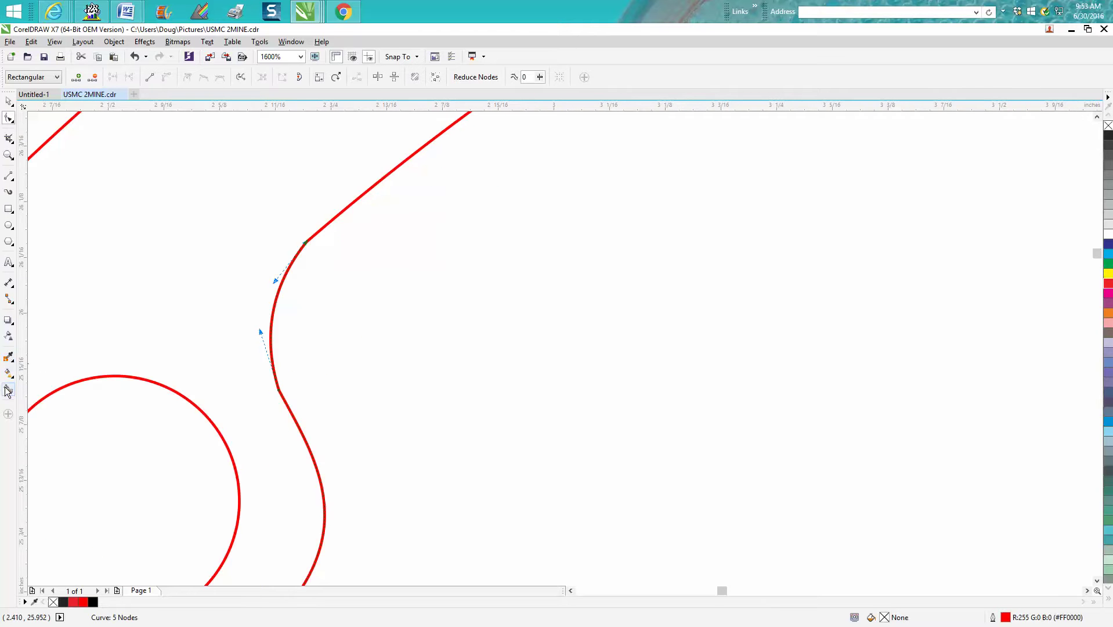
click(135, 273)
scroll(365, 343, down, 5)
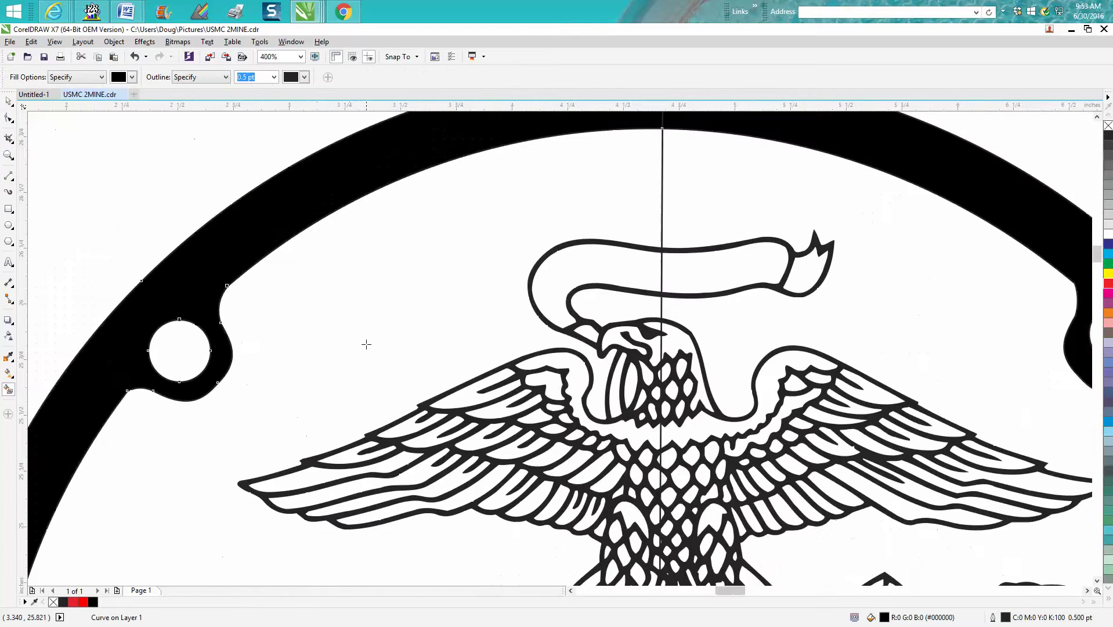
scroll(860, 430, down, 2)
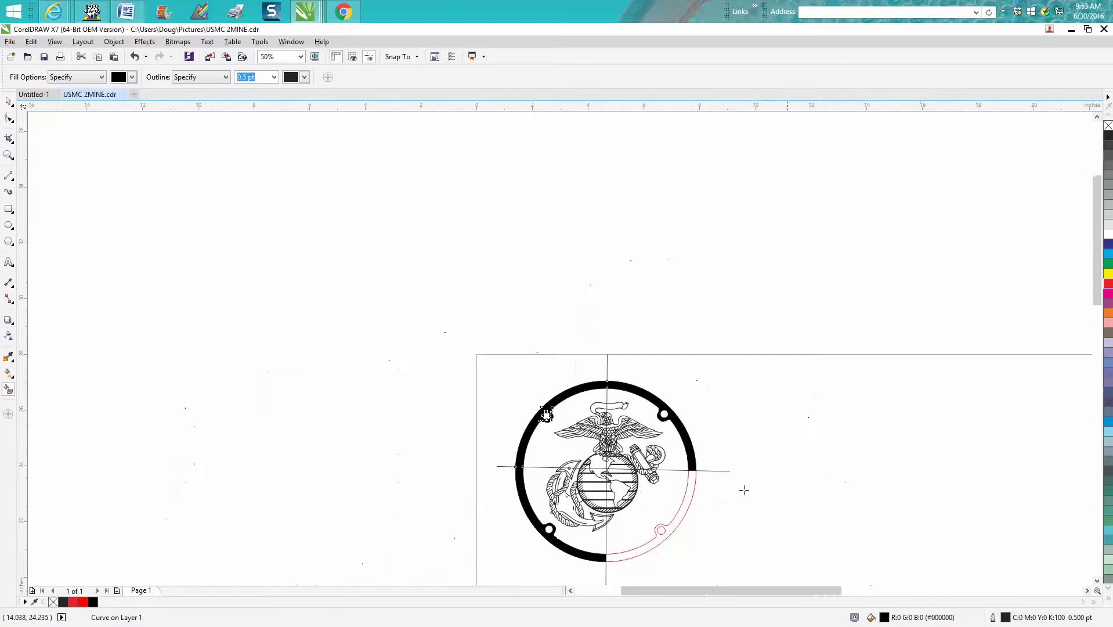
Try filling the lower-right quarter, undo it, and zoom closely into the red arc's kink.
click(689, 495)
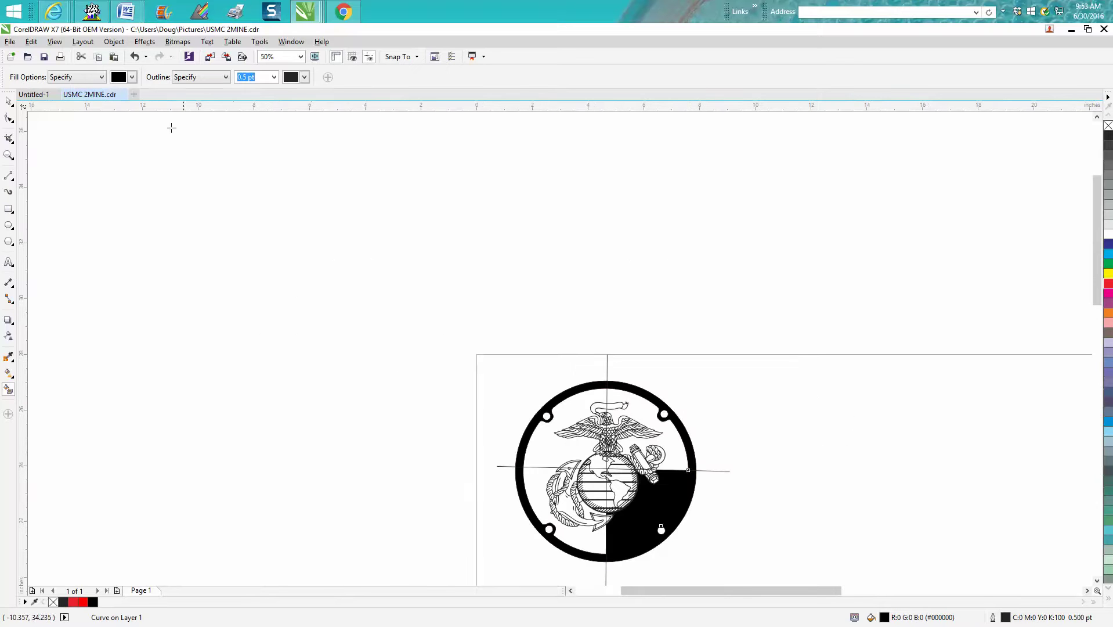
click(135, 56)
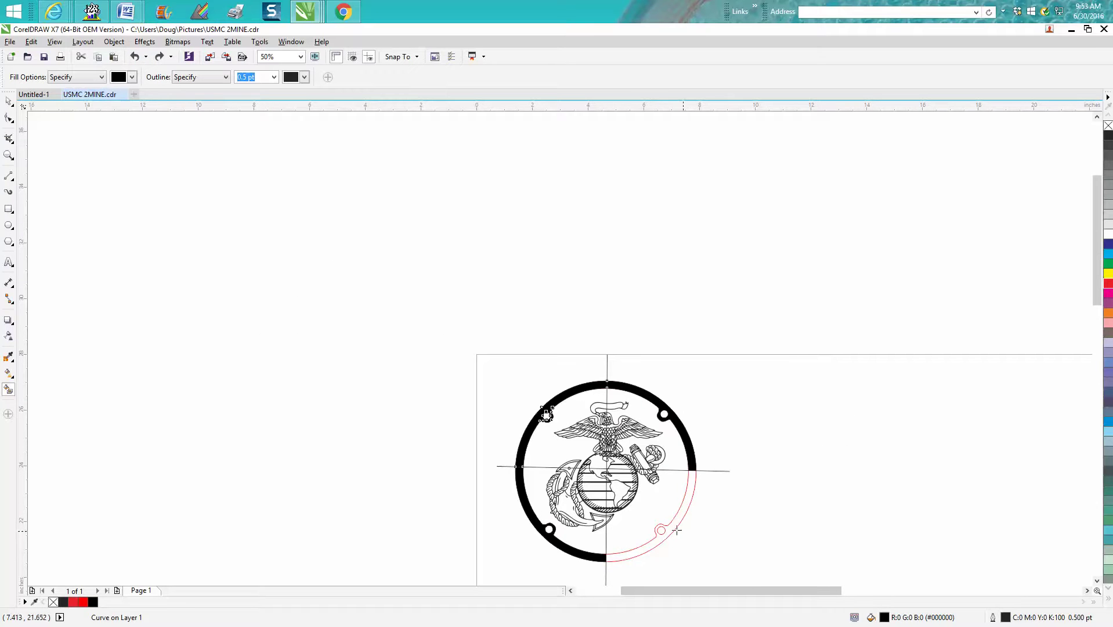
click(9, 155)
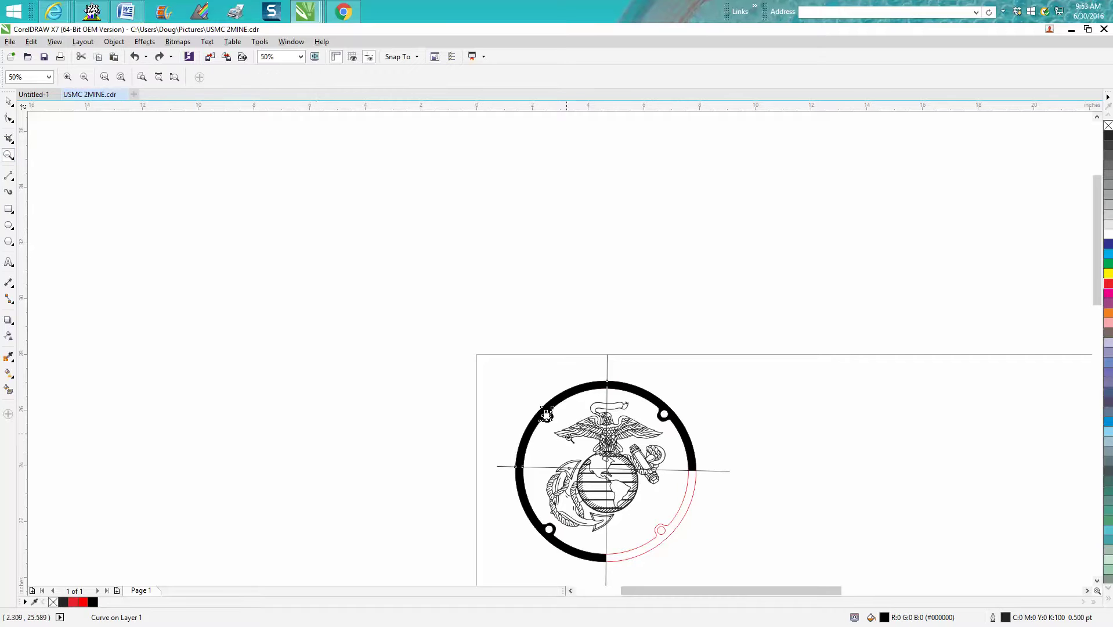
drag(639, 501, 696, 547)
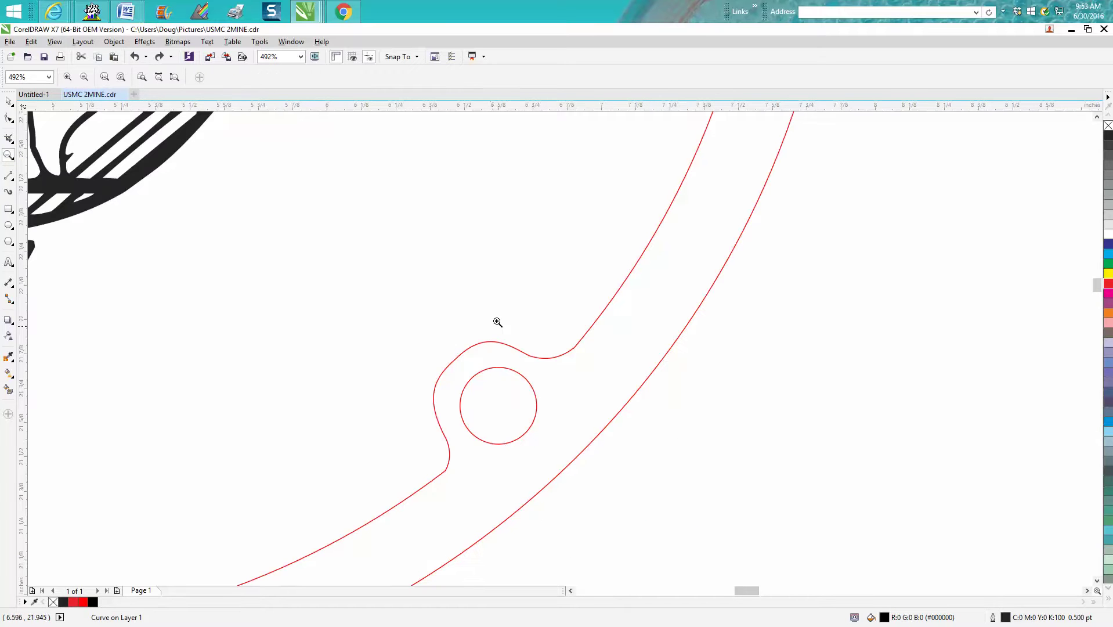
drag(506, 319, 614, 381)
drag(644, 311, 718, 355)
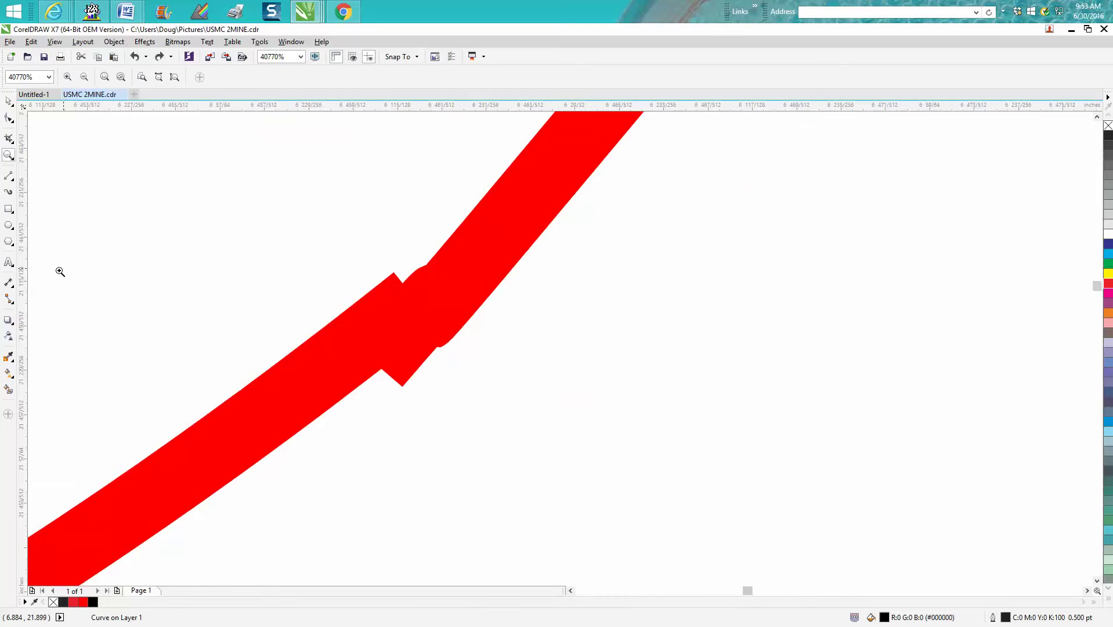
Delete the surplus node on the red cut line and drag the notch node to smooth the kink.
click(8, 117)
click(434, 297)
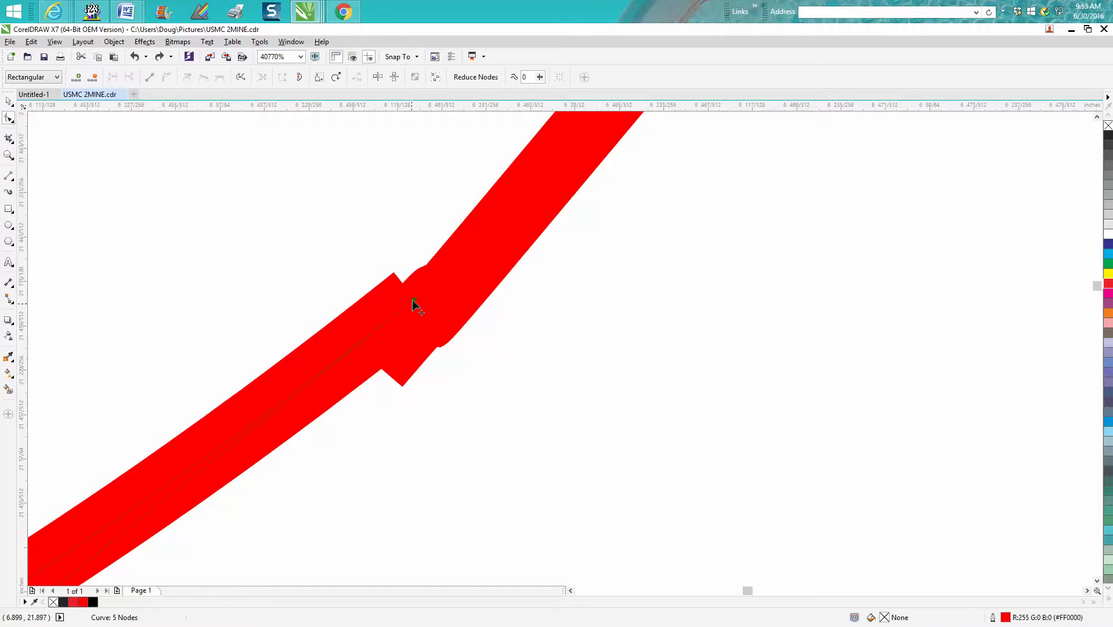
click(474, 274)
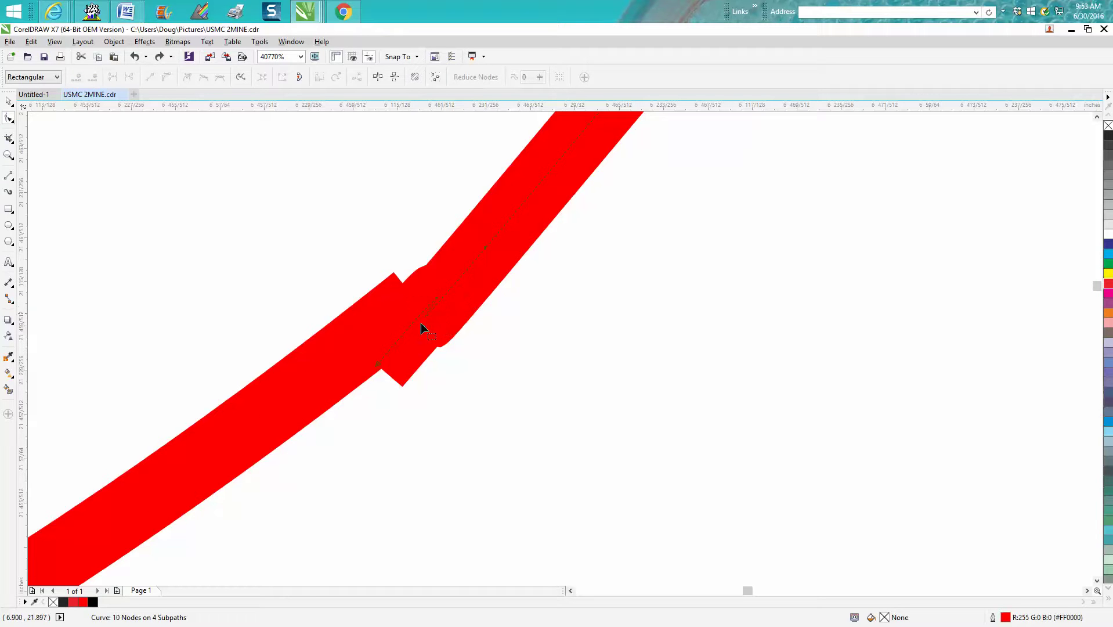
click(485, 247)
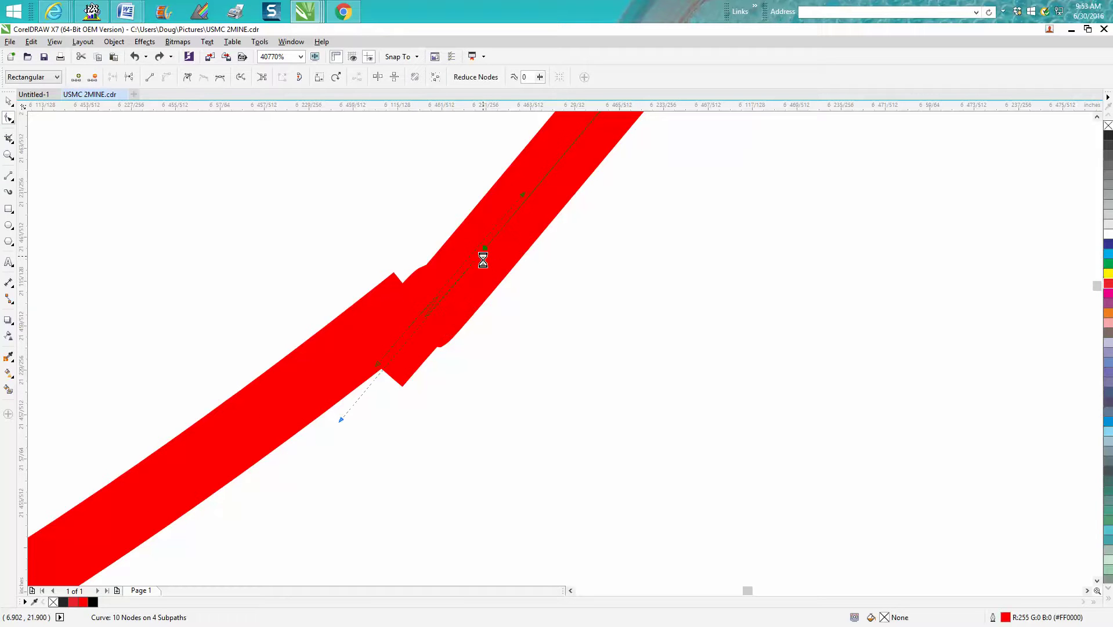
key(Delete)
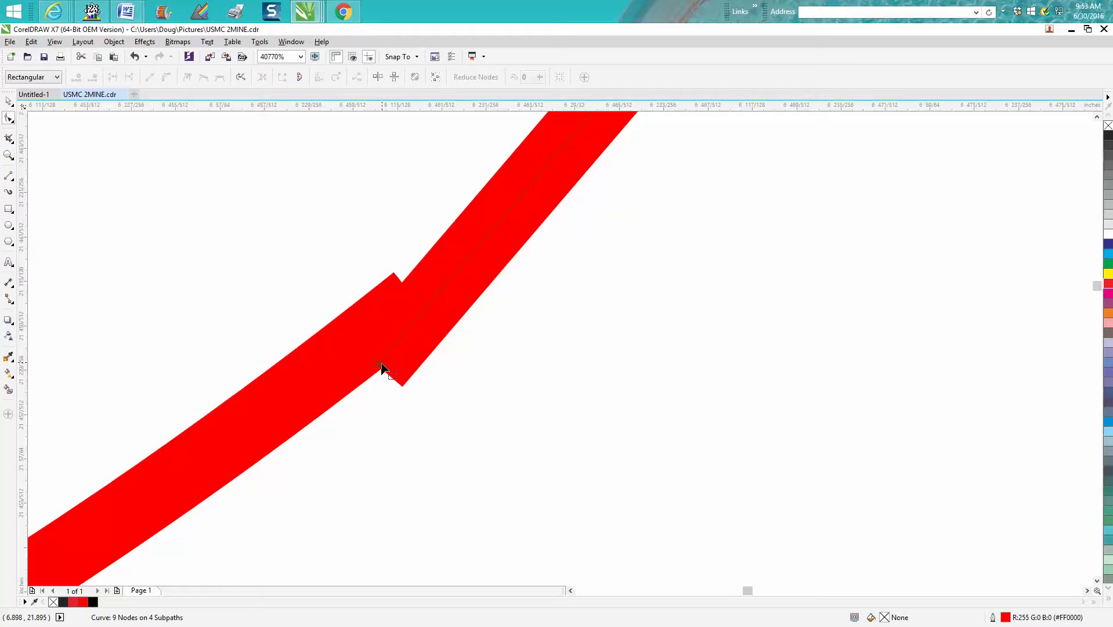
drag(380, 365, 406, 320)
Smart Fill the lower-right ring section and its hole tab black, making the whole ring solid.
scroll(507, 344, down, 10)
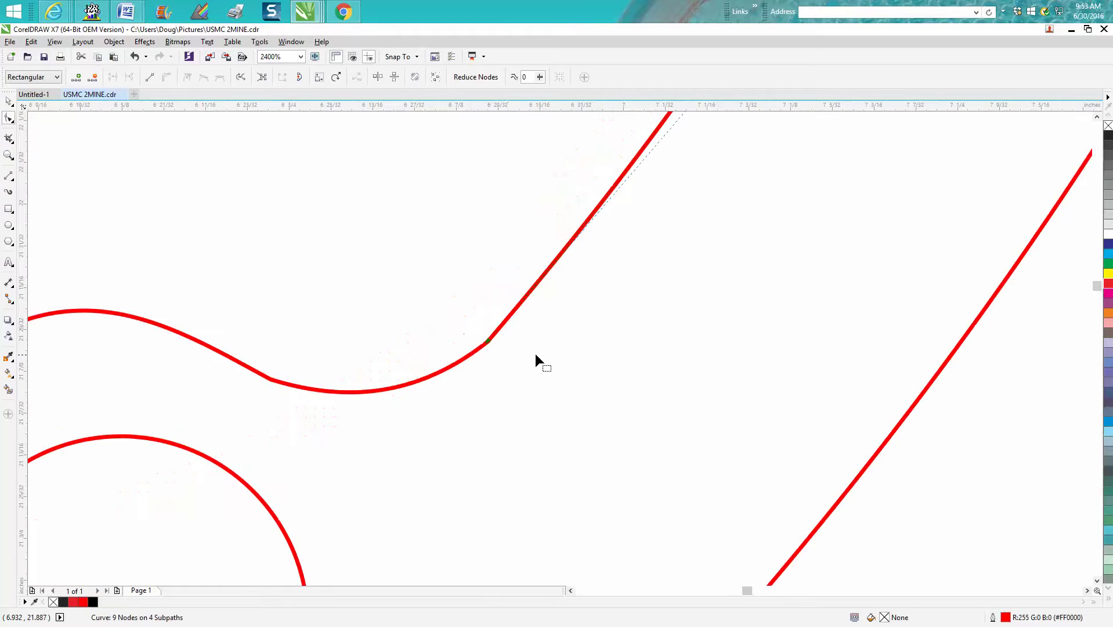
scroll(536, 355, down, 1)
scroll(543, 358, down, 1)
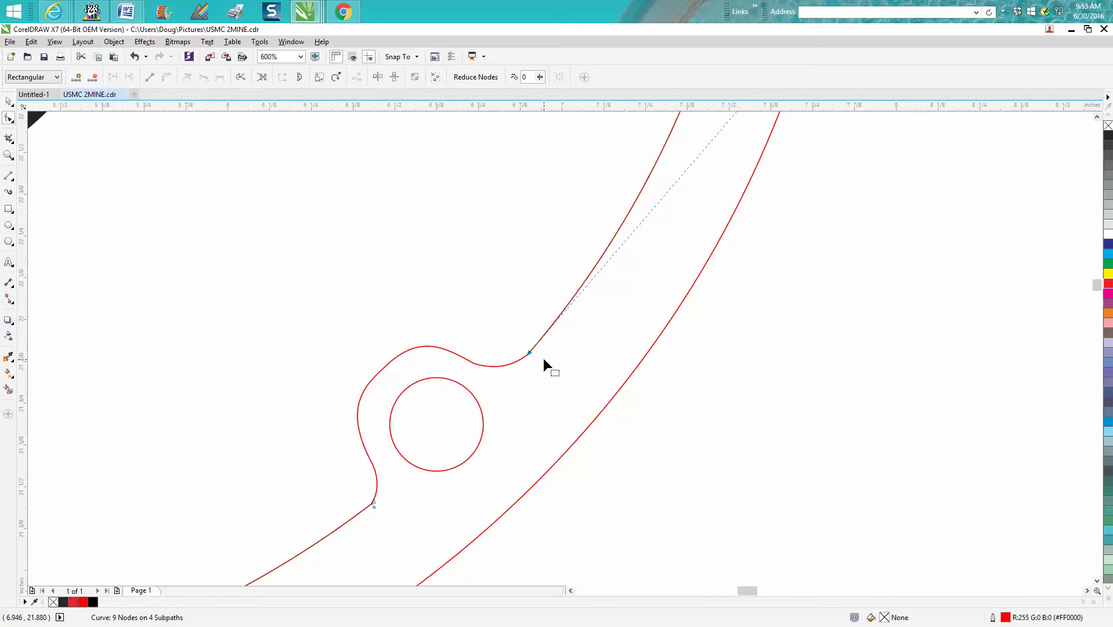
scroll(544, 358, down, 2)
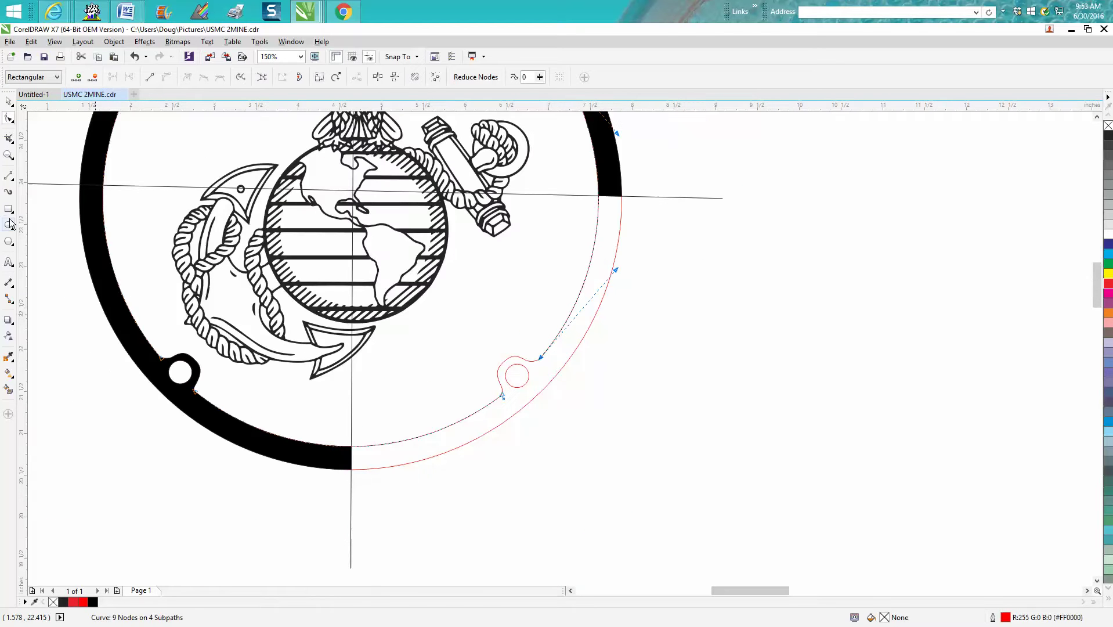
click(8, 388)
click(526, 399)
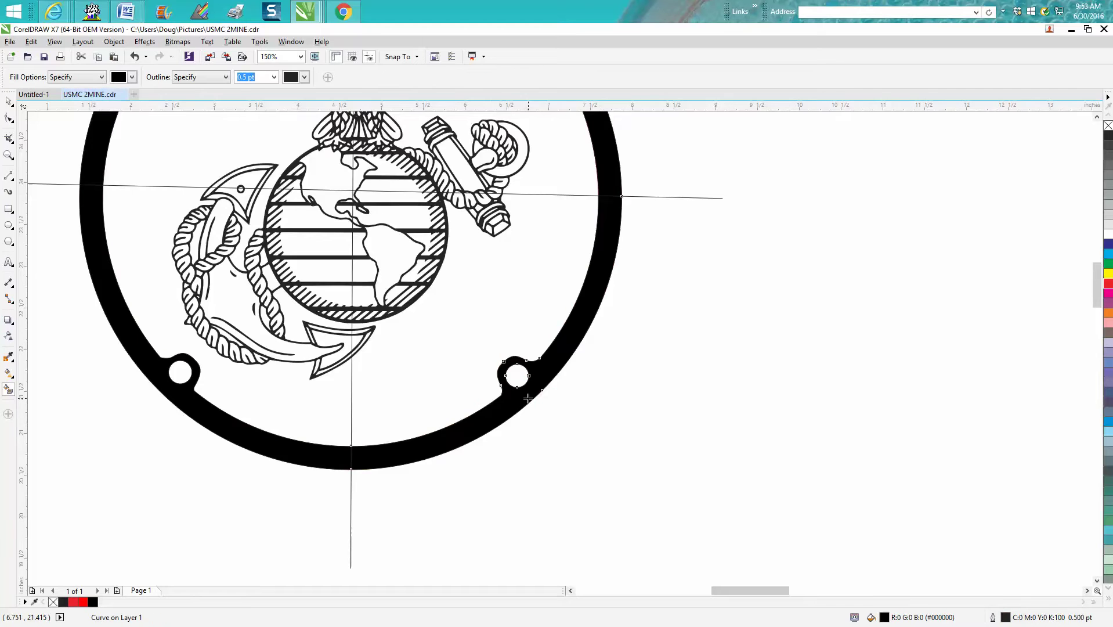
scroll(528, 398, down, 5)
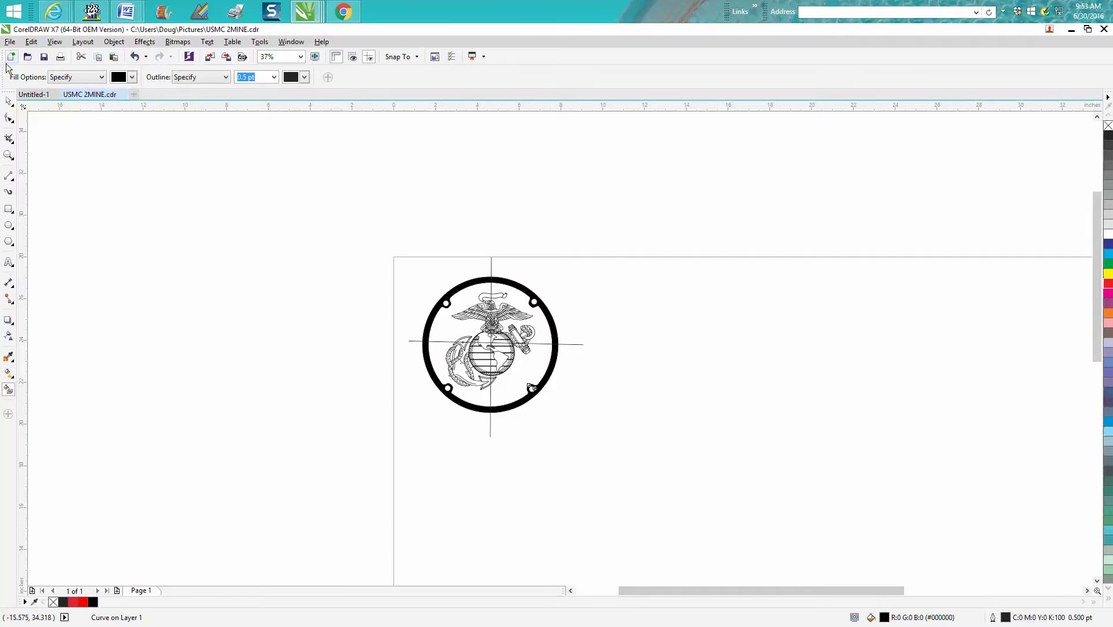
click(9, 101)
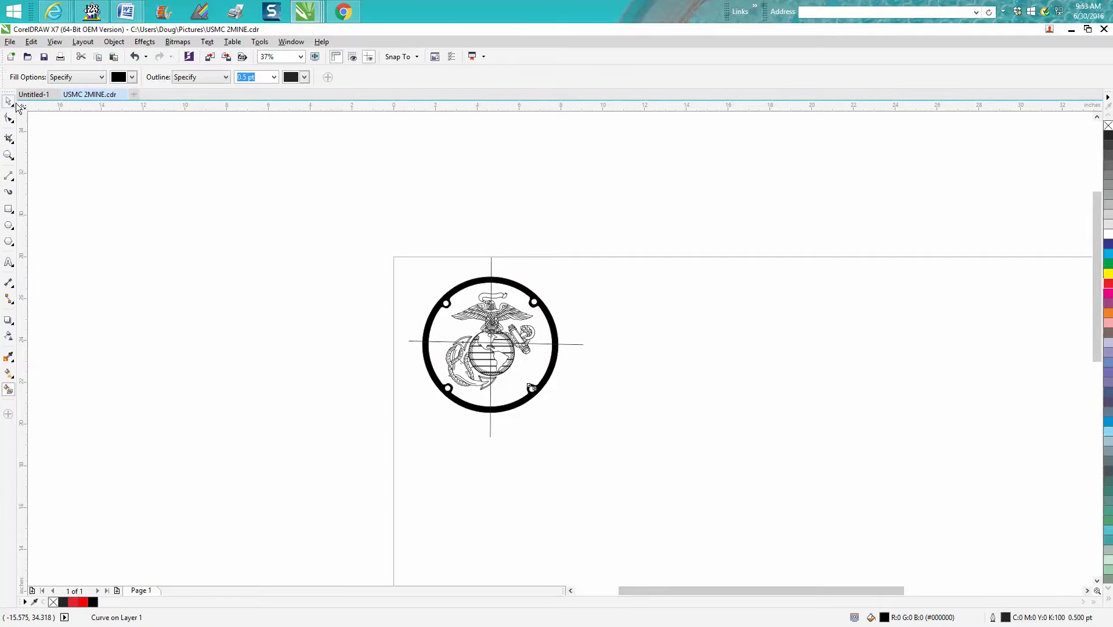
Delete the horizontal and vertical dividing lines running through the emblem.
click(576, 347)
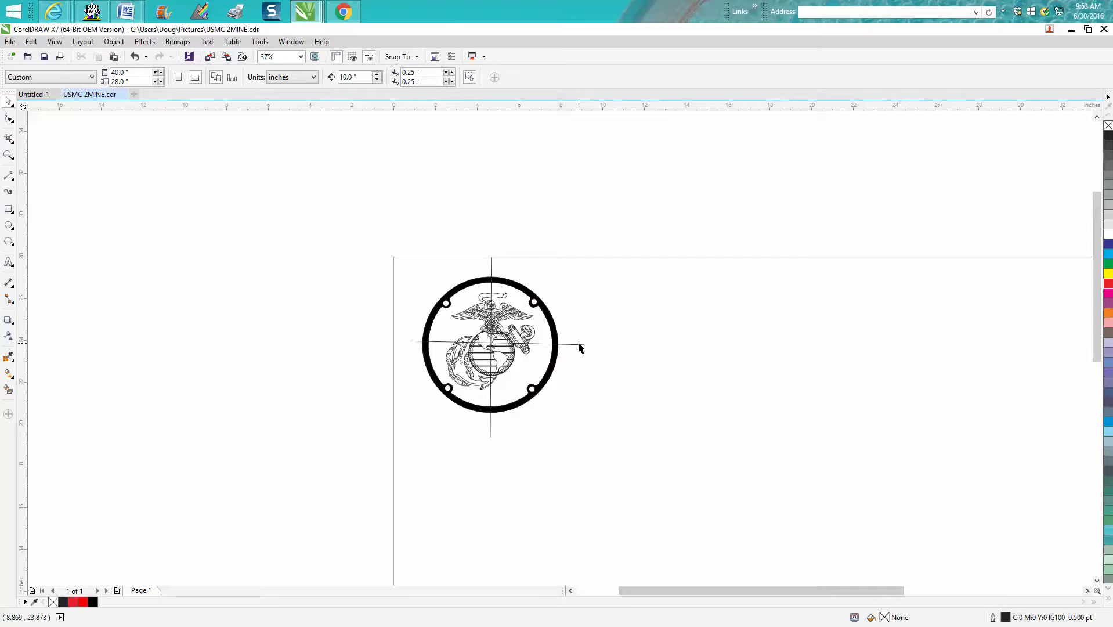
click(580, 345)
key(Delete)
click(492, 269)
key(Delete)
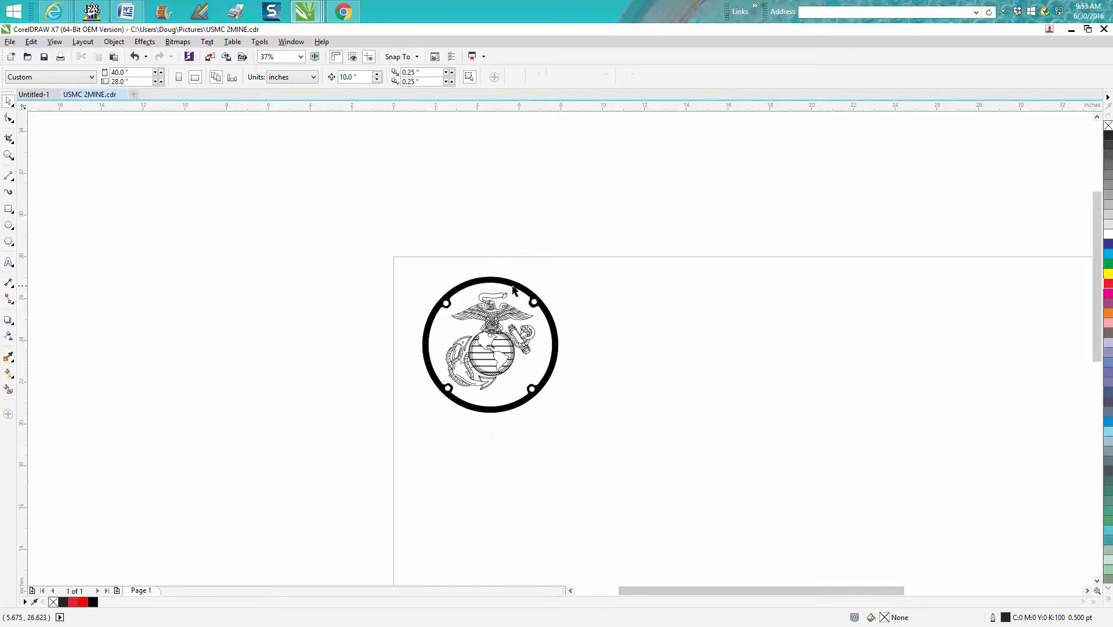
click(513, 284)
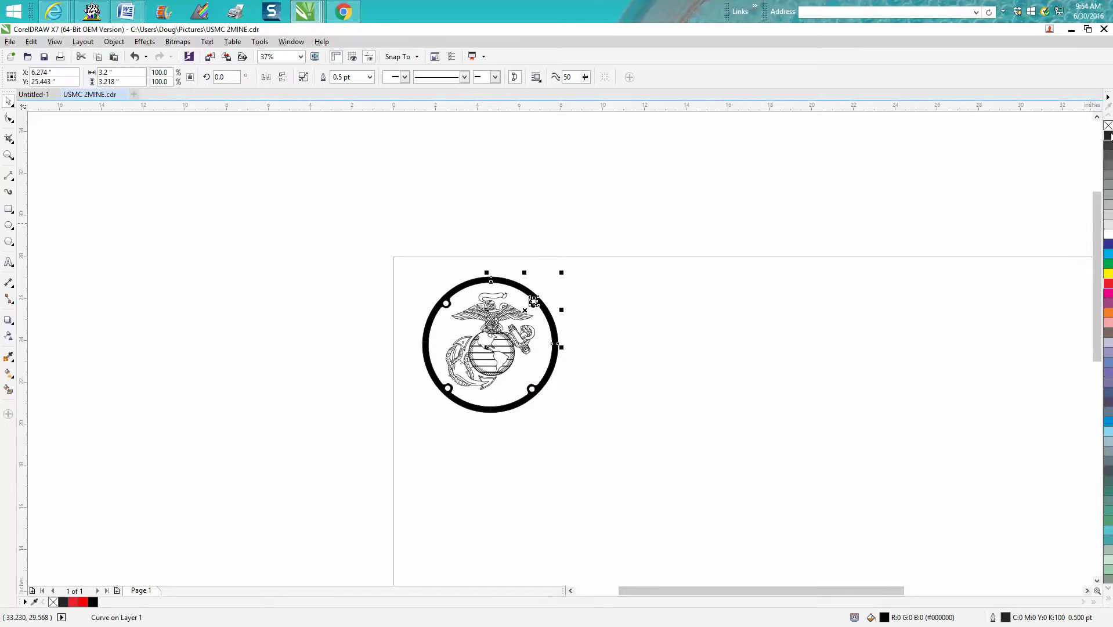
Remove the black fill from the upper-right, lower-right, upper-left and lower-left ring quarters.
right_click(1109, 126)
click(1109, 128)
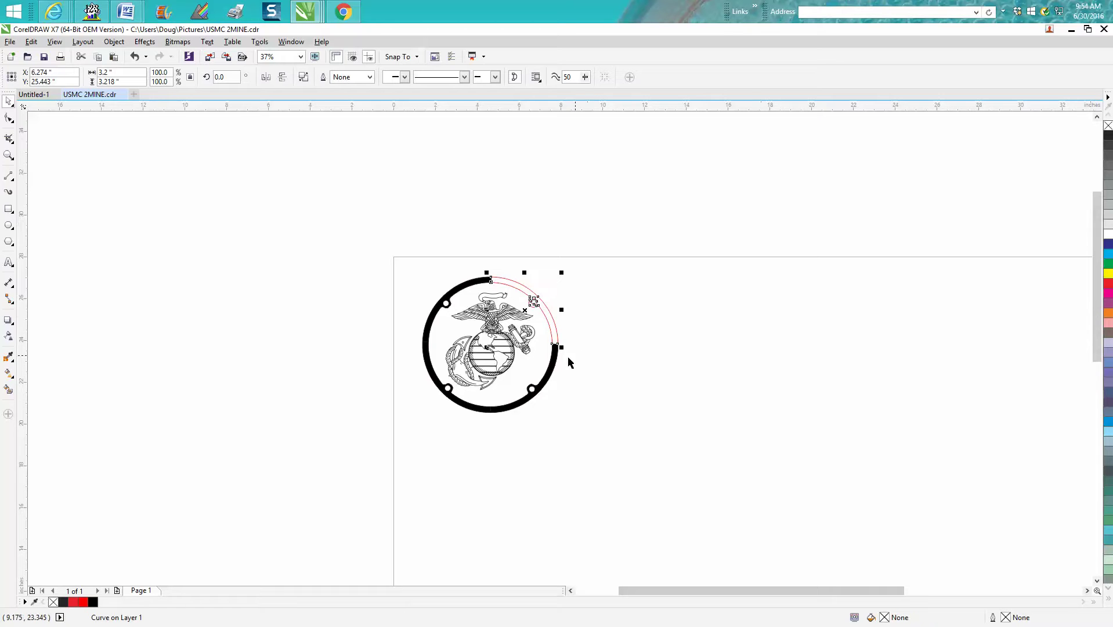
click(555, 360)
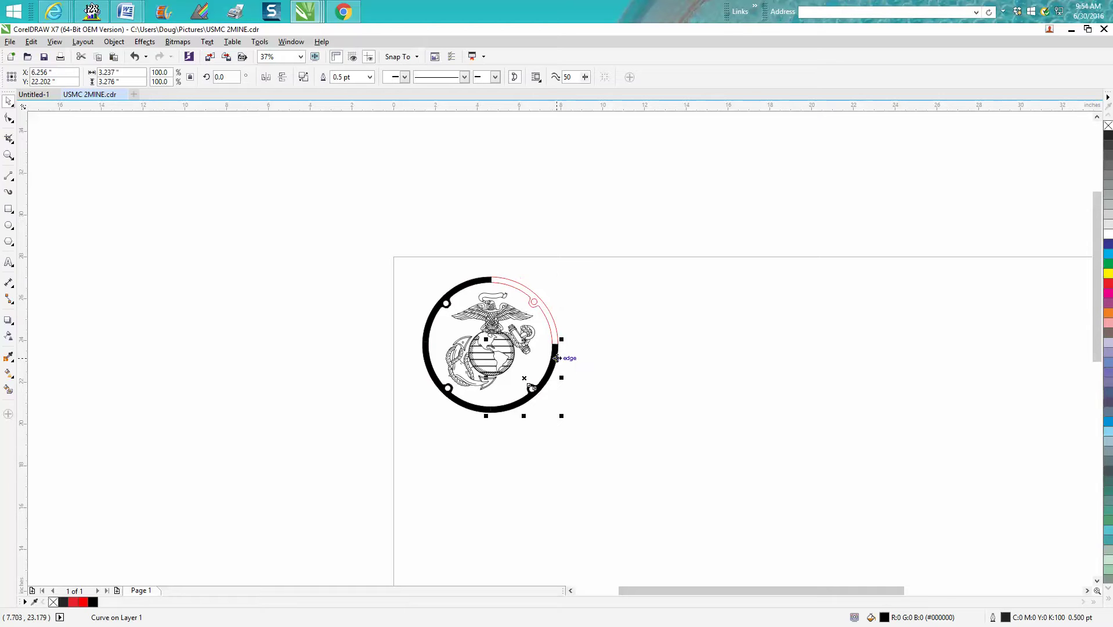
click(1108, 128)
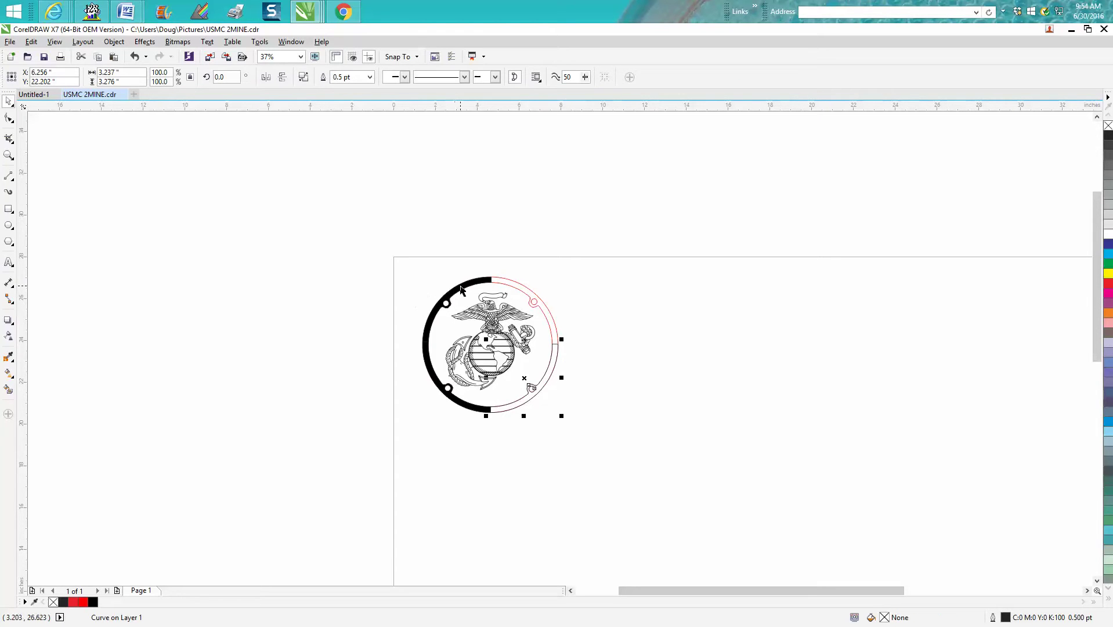
click(499, 286)
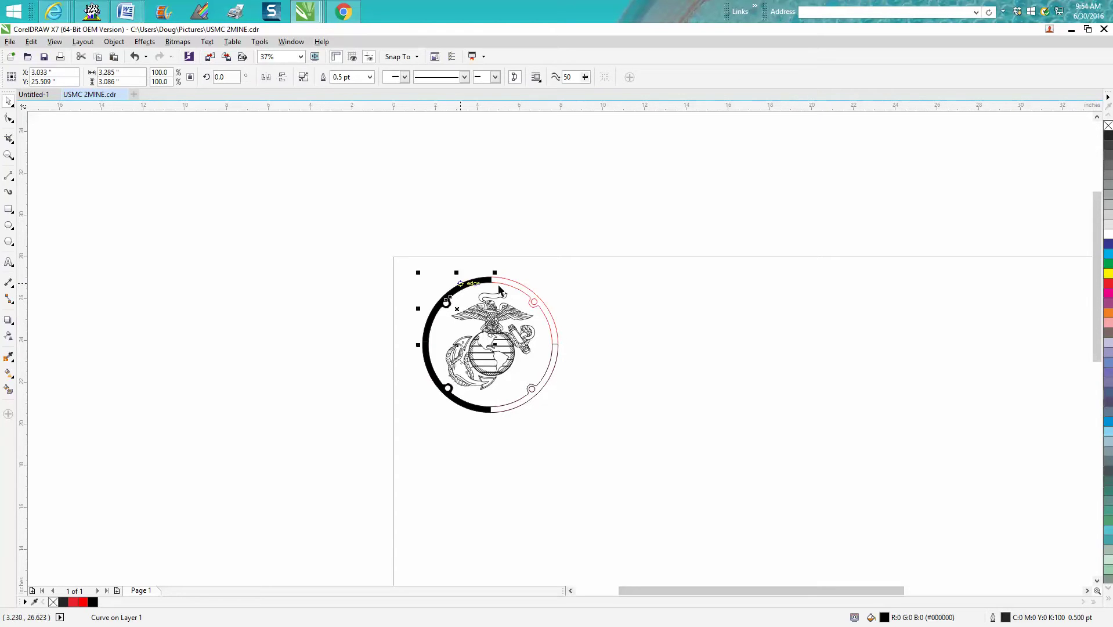
click(1108, 127)
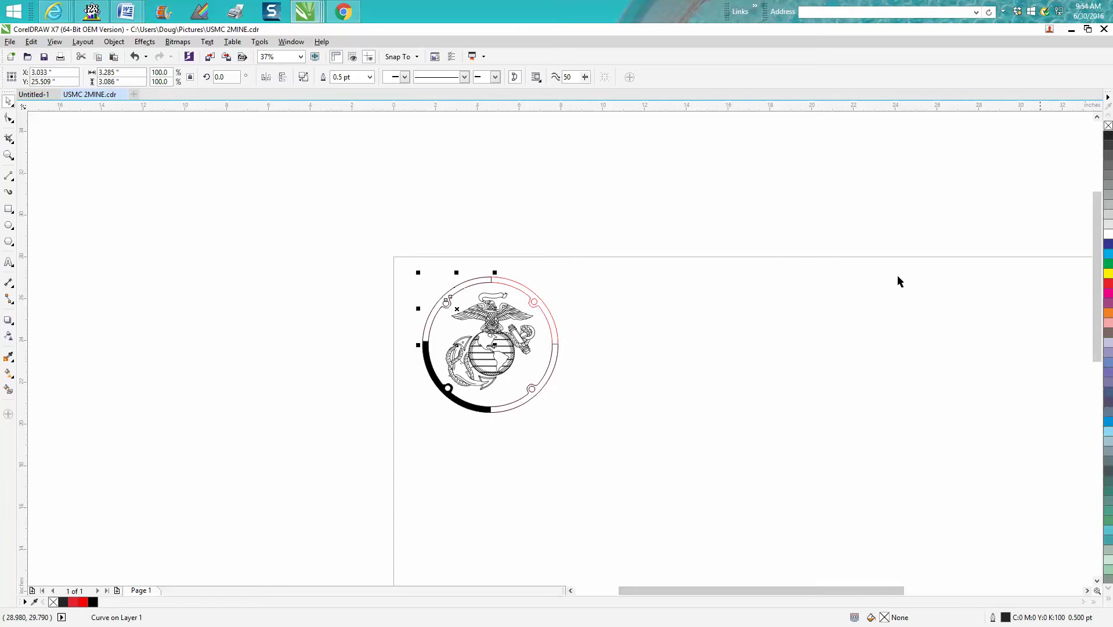
click(458, 405)
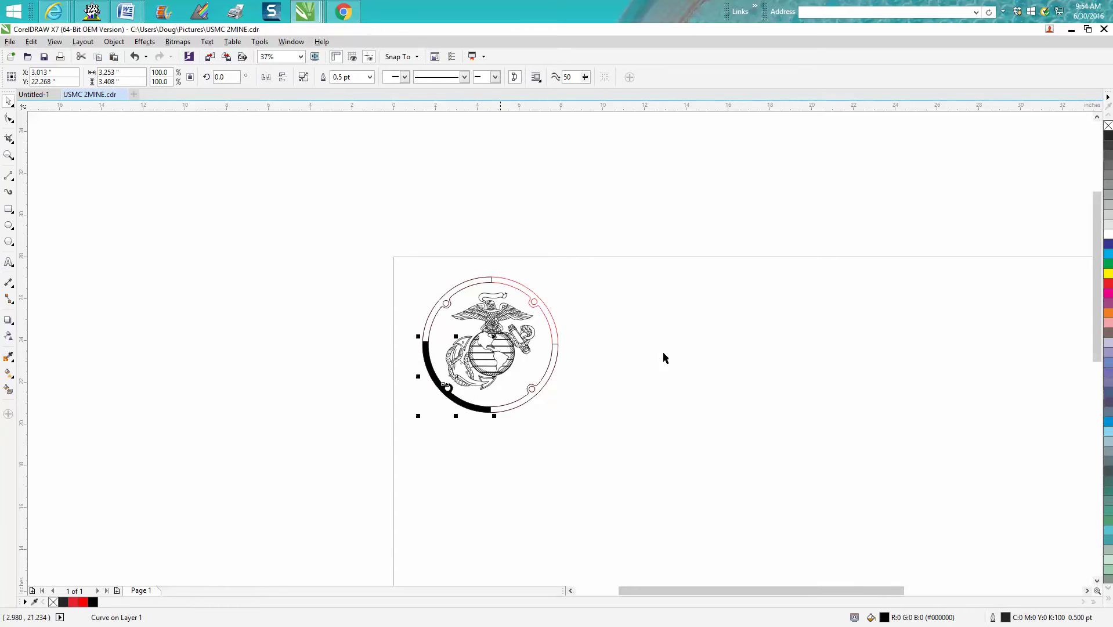
click(1109, 128)
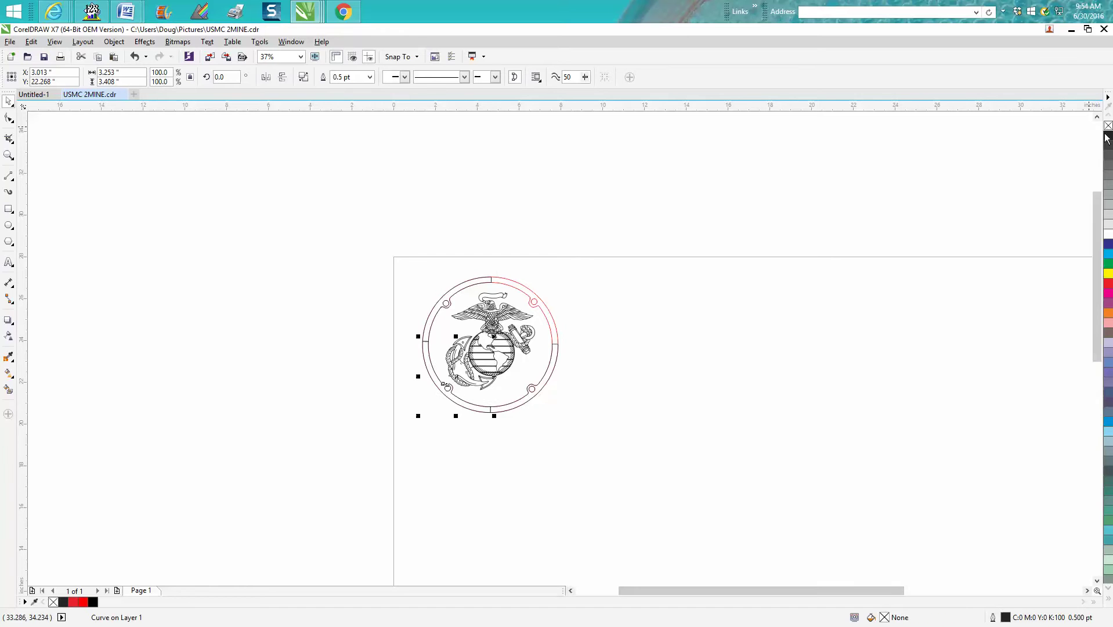
Check the emblem pieces under the ring and clear the selection.
click(493, 281)
click(497, 285)
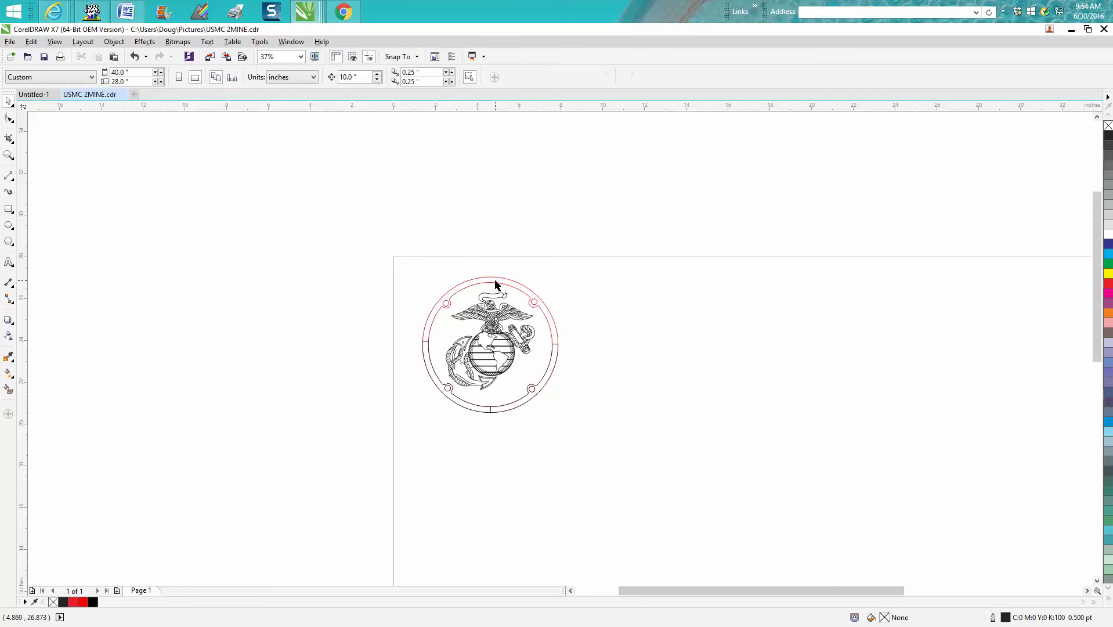
click(424, 346)
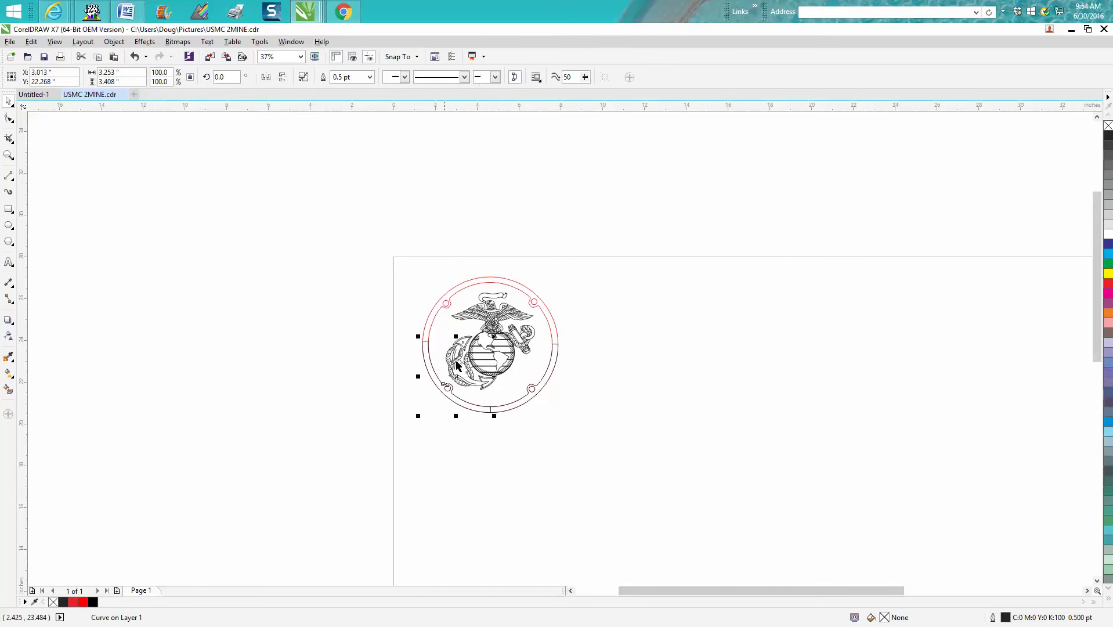
click(557, 355)
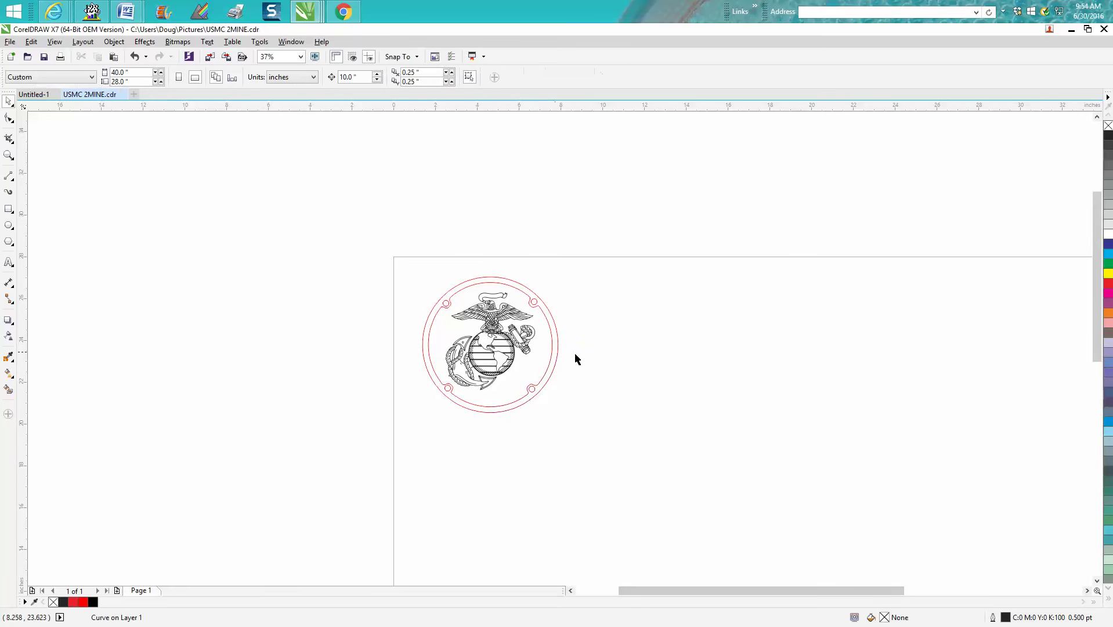
Zoom in on the emblem and its red ring with four holes so they fill the view.
click(9, 155)
drag(409, 304, 629, 434)
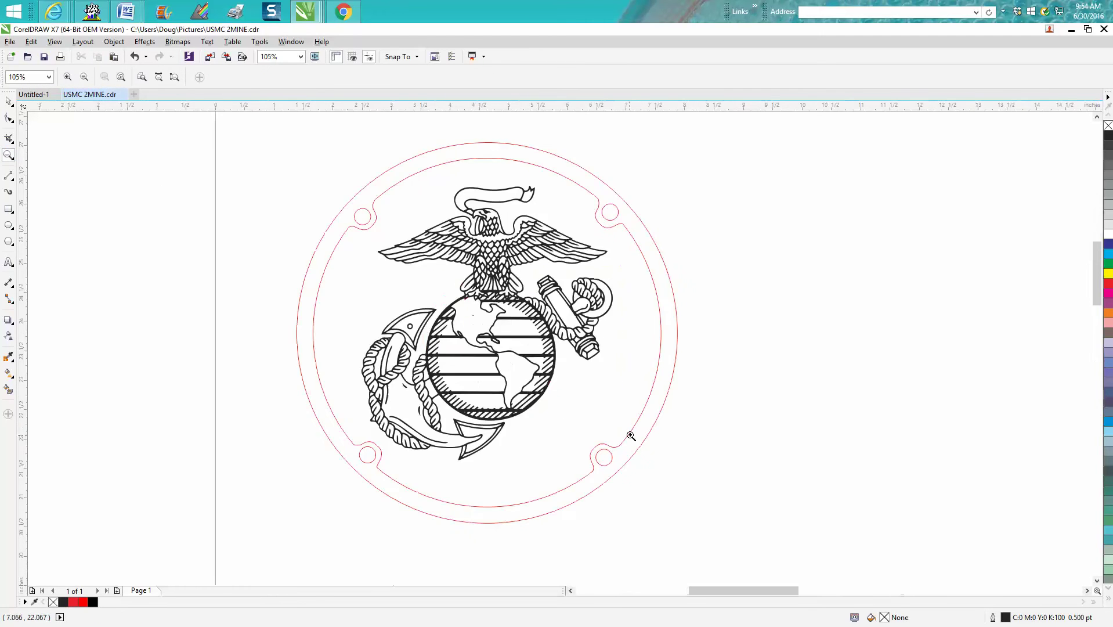